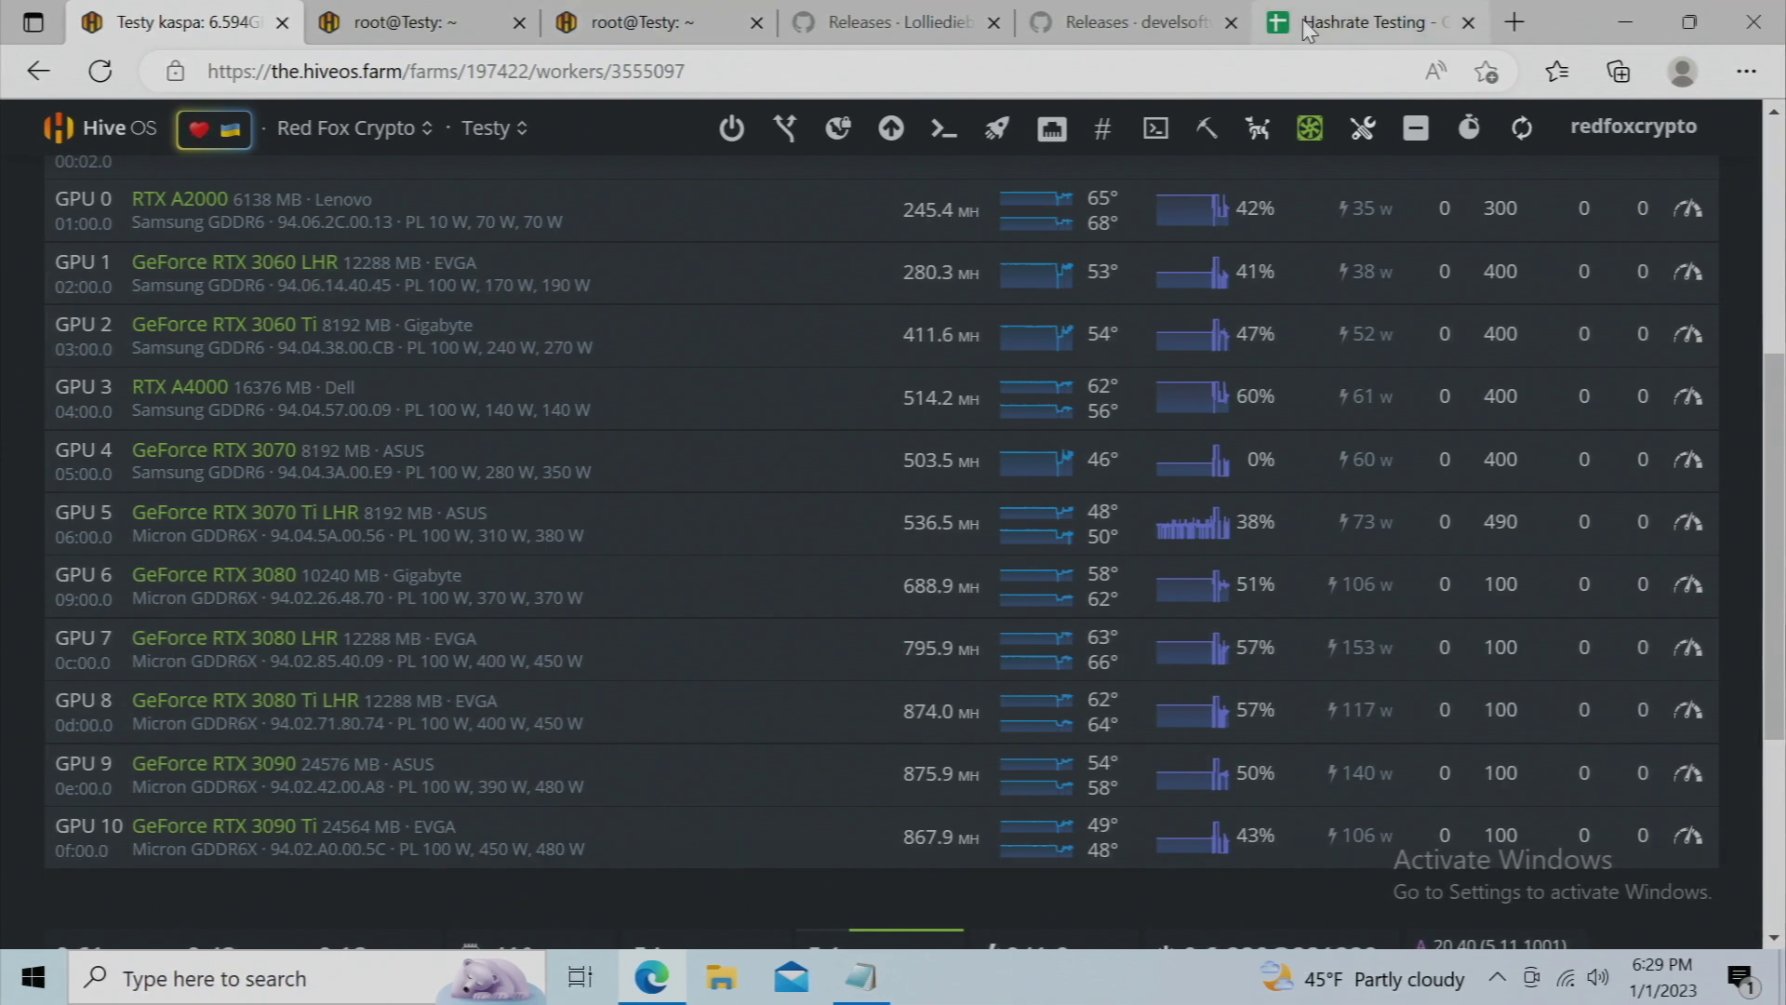
Switch to the Hashrate Testing spreadsheet's Kaspa sheet of per-GPU results.
{"action": "left_click", "coordinate": [1346, 28]}
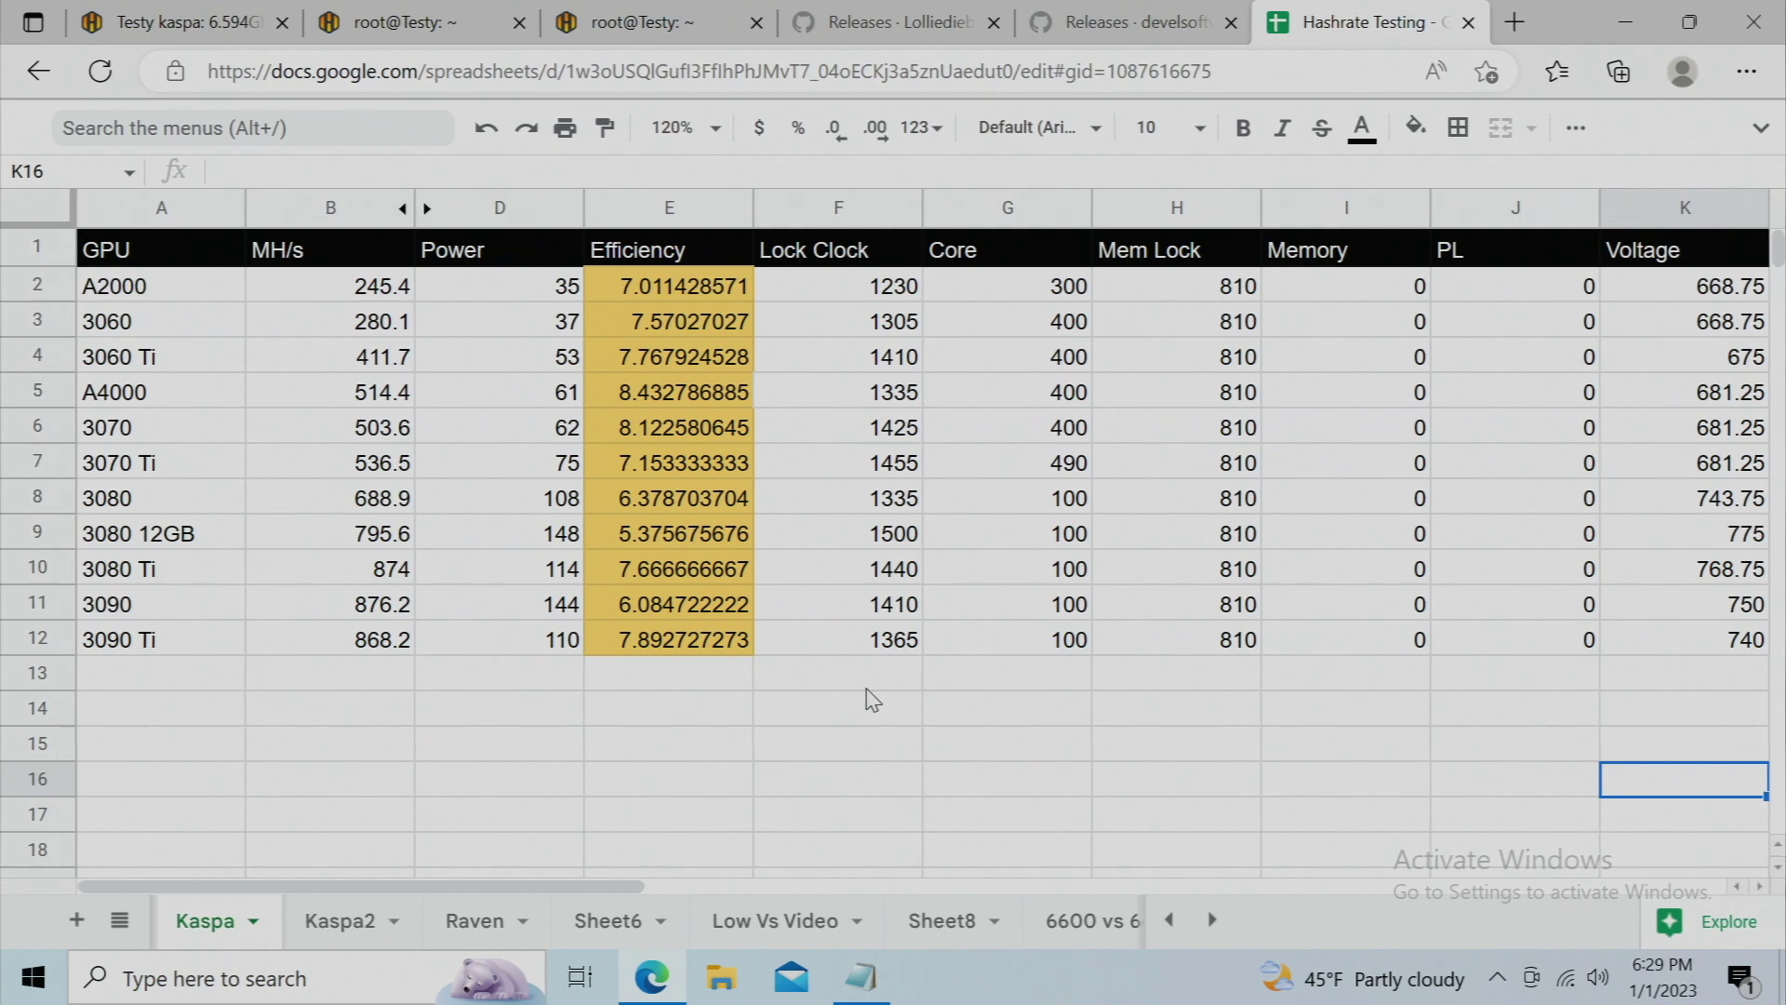
Scroll the Kaspa sheet down to the second GPU table starting at row 26.
{"action": "scroll", "coordinate": [873, 699], "scroll_direction": "down", "scroll_amount": 7}
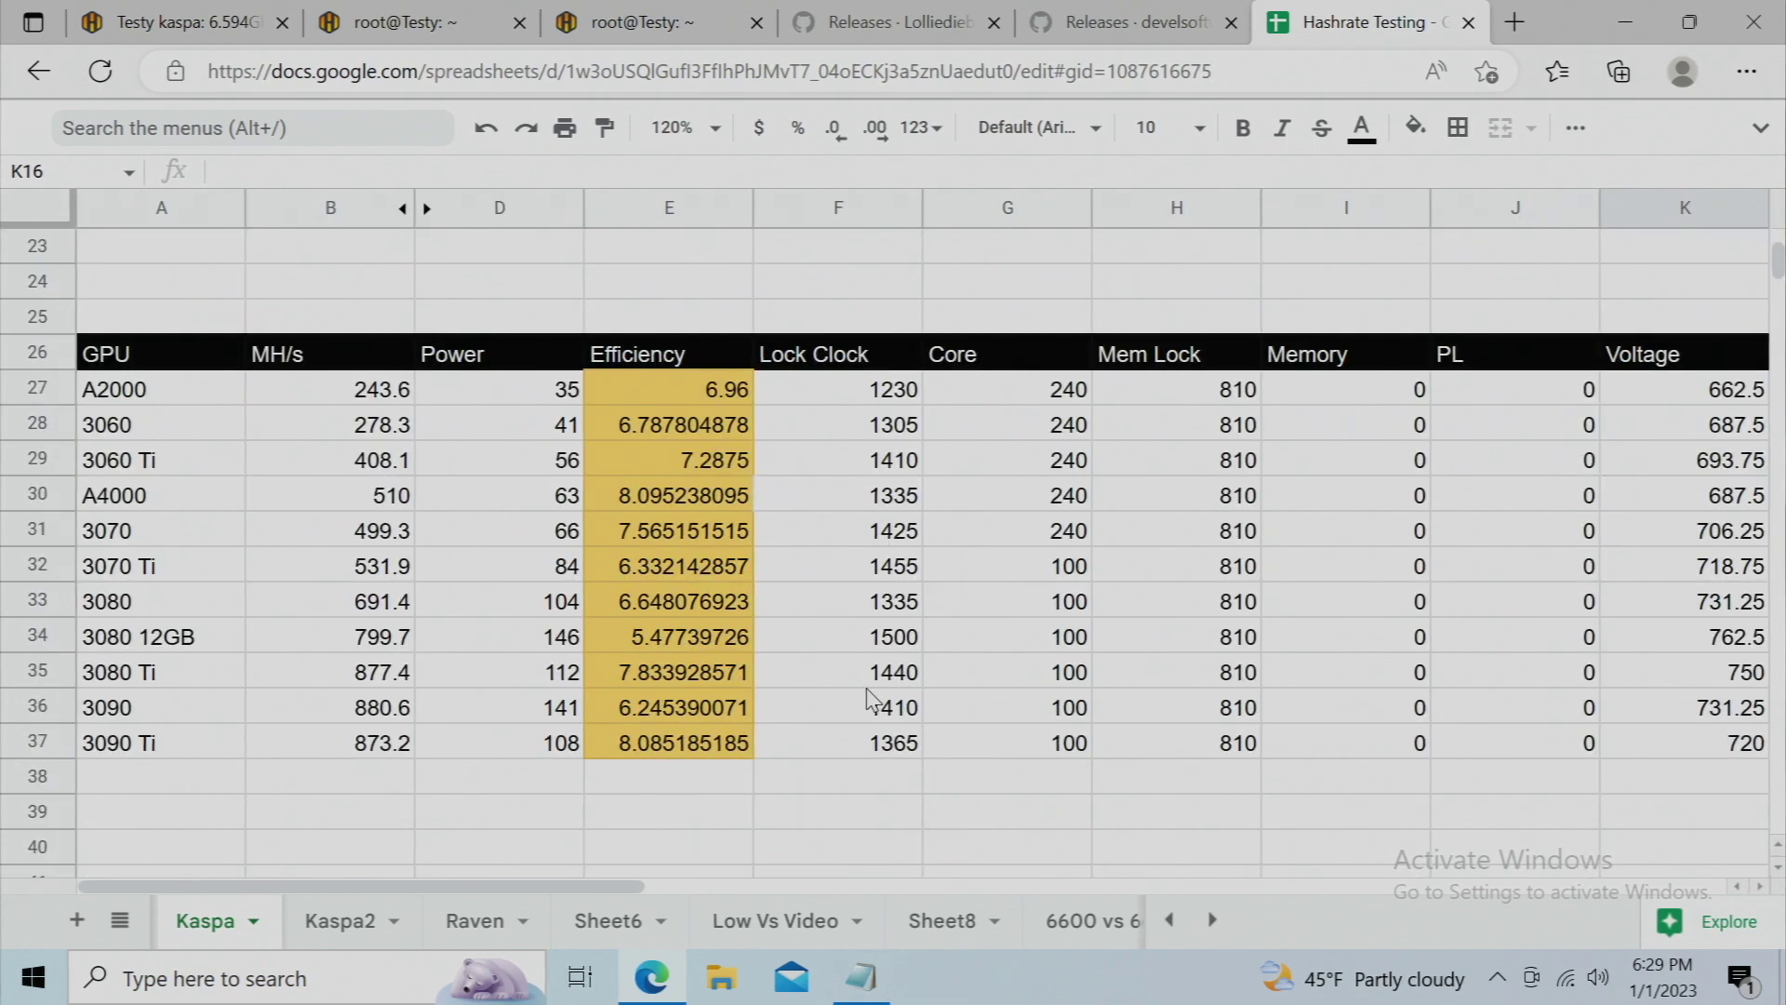
{"action": "scroll", "coordinate": [872, 699], "scroll_direction": "down", "scroll_amount": 1}
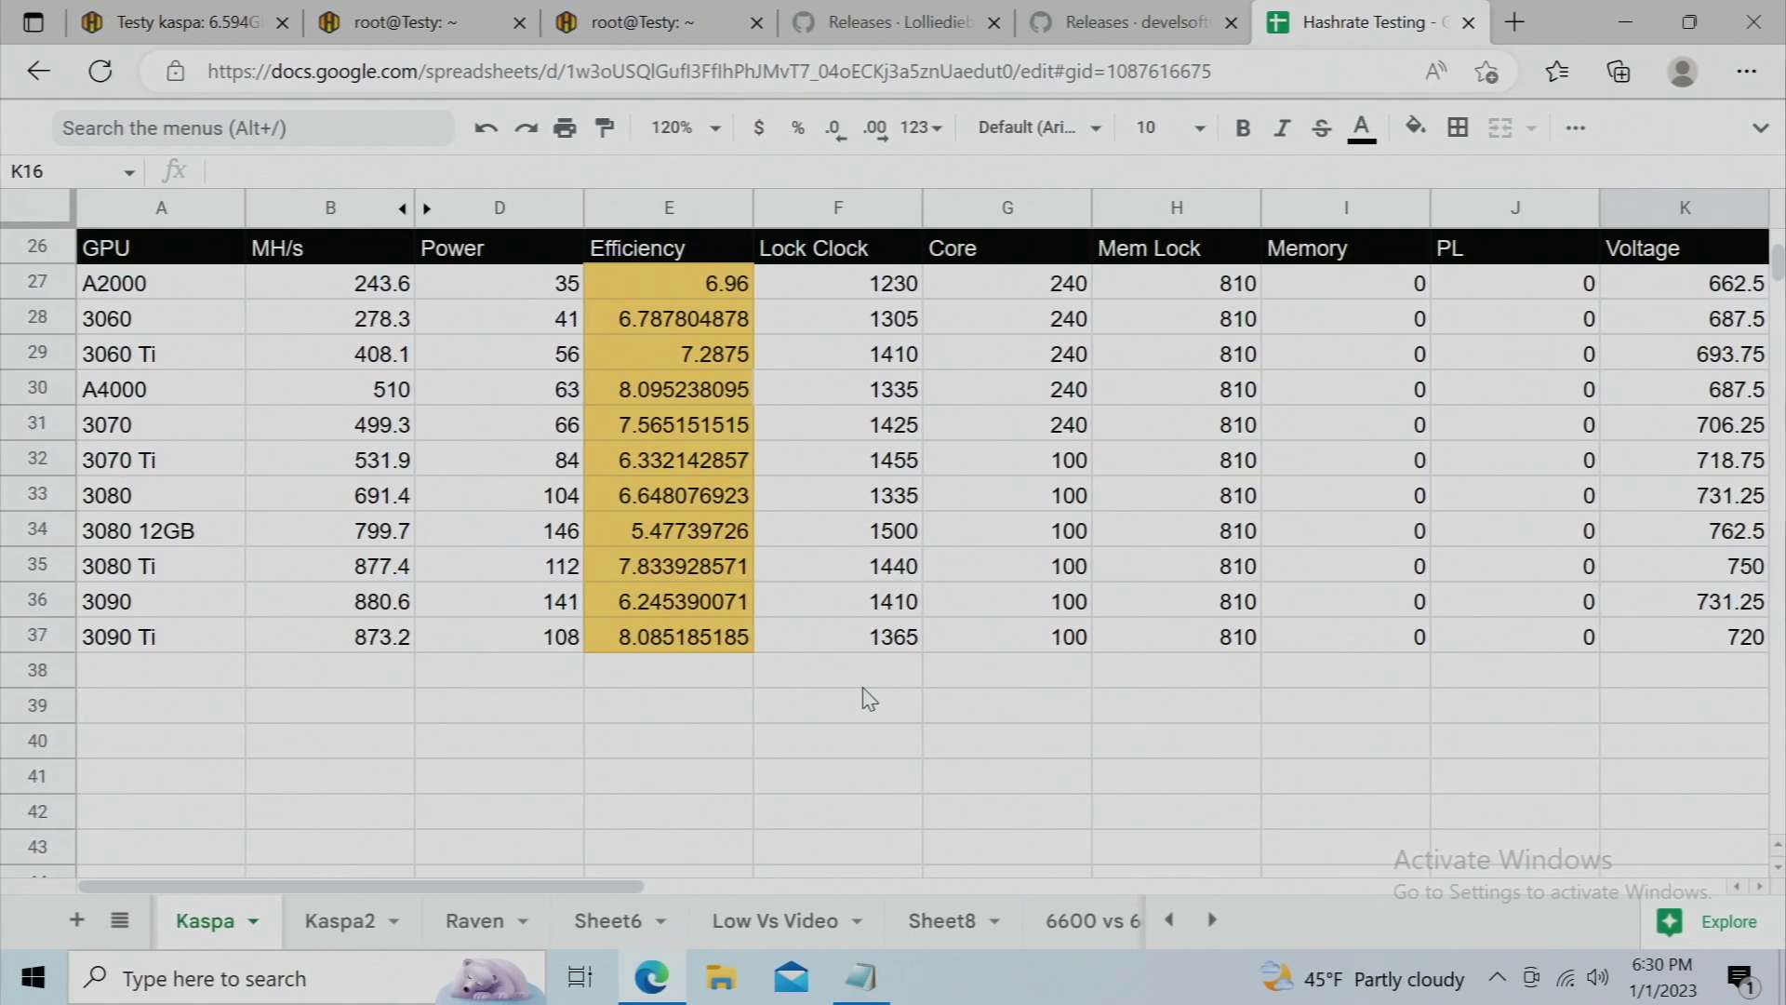
View the lolMiner 1.65 release notes, then the GMiner 3.21 release page.
{"action": "left_click", "coordinate": [869, 42]}
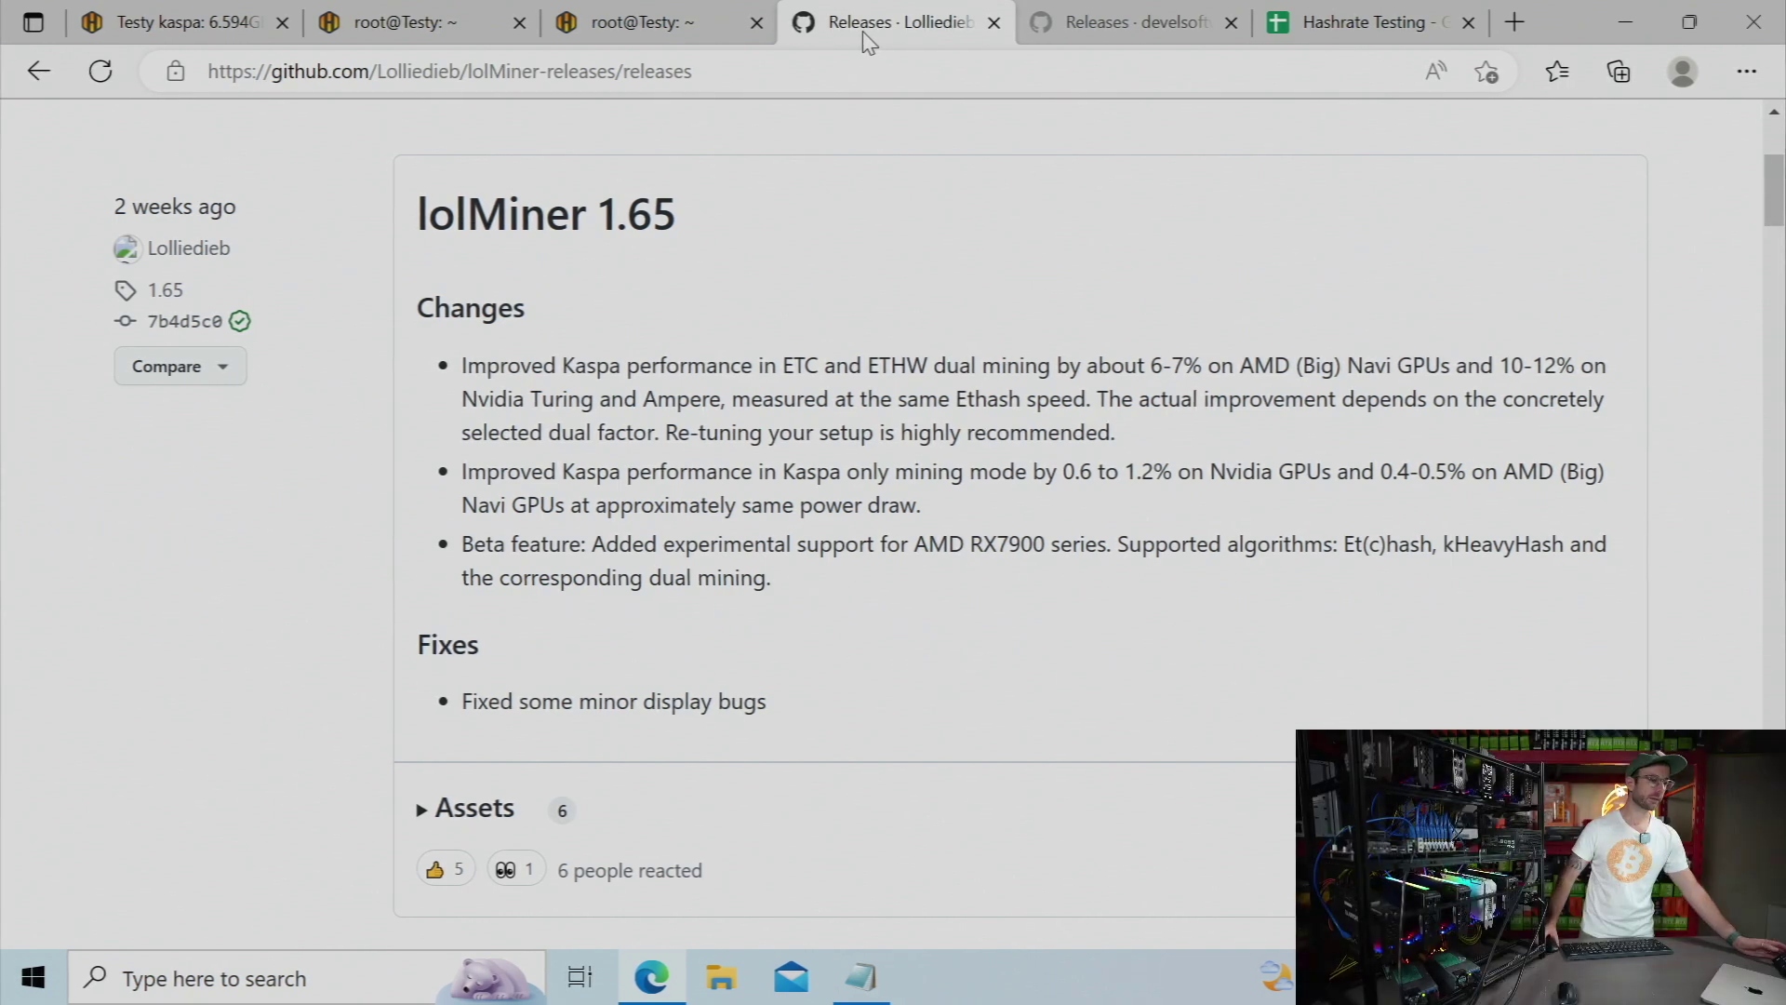
{"action": "left_click", "coordinate": [1153, 21]}
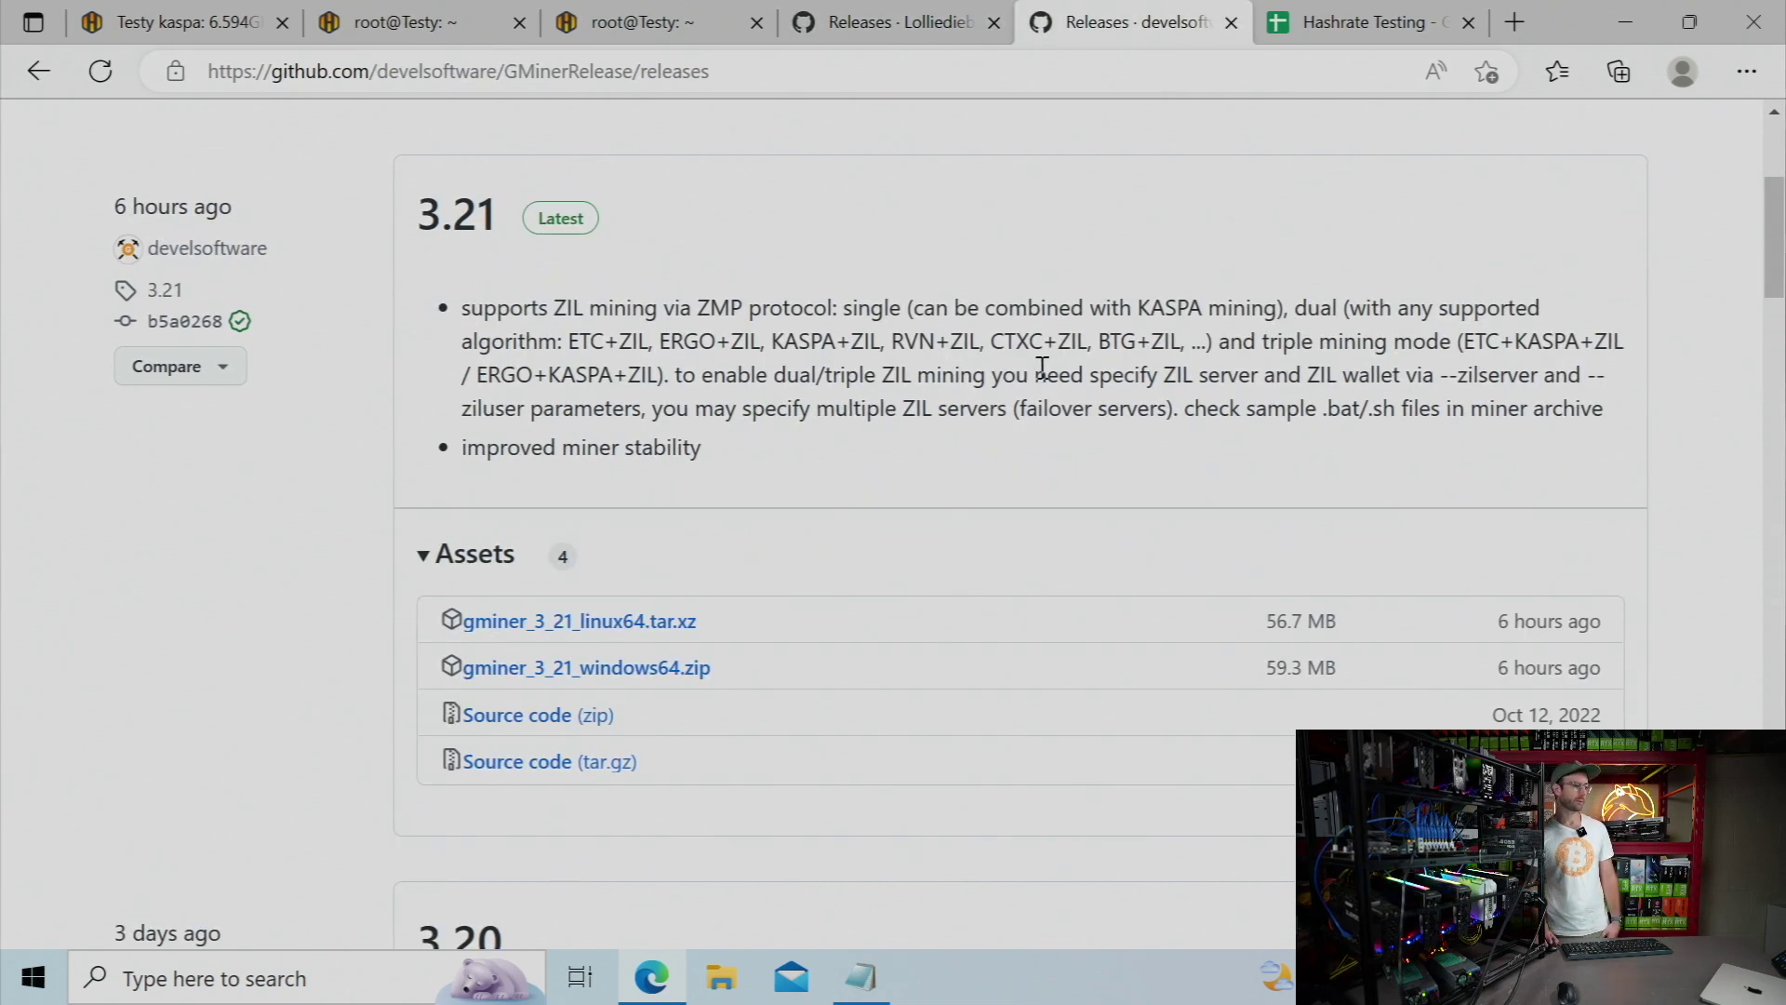
Show the root@Testy terminal with lolMiner 1.65a mining Kaspa at 6594.55 MH/s.
{"action": "left_click", "coordinate": [429, 21]}
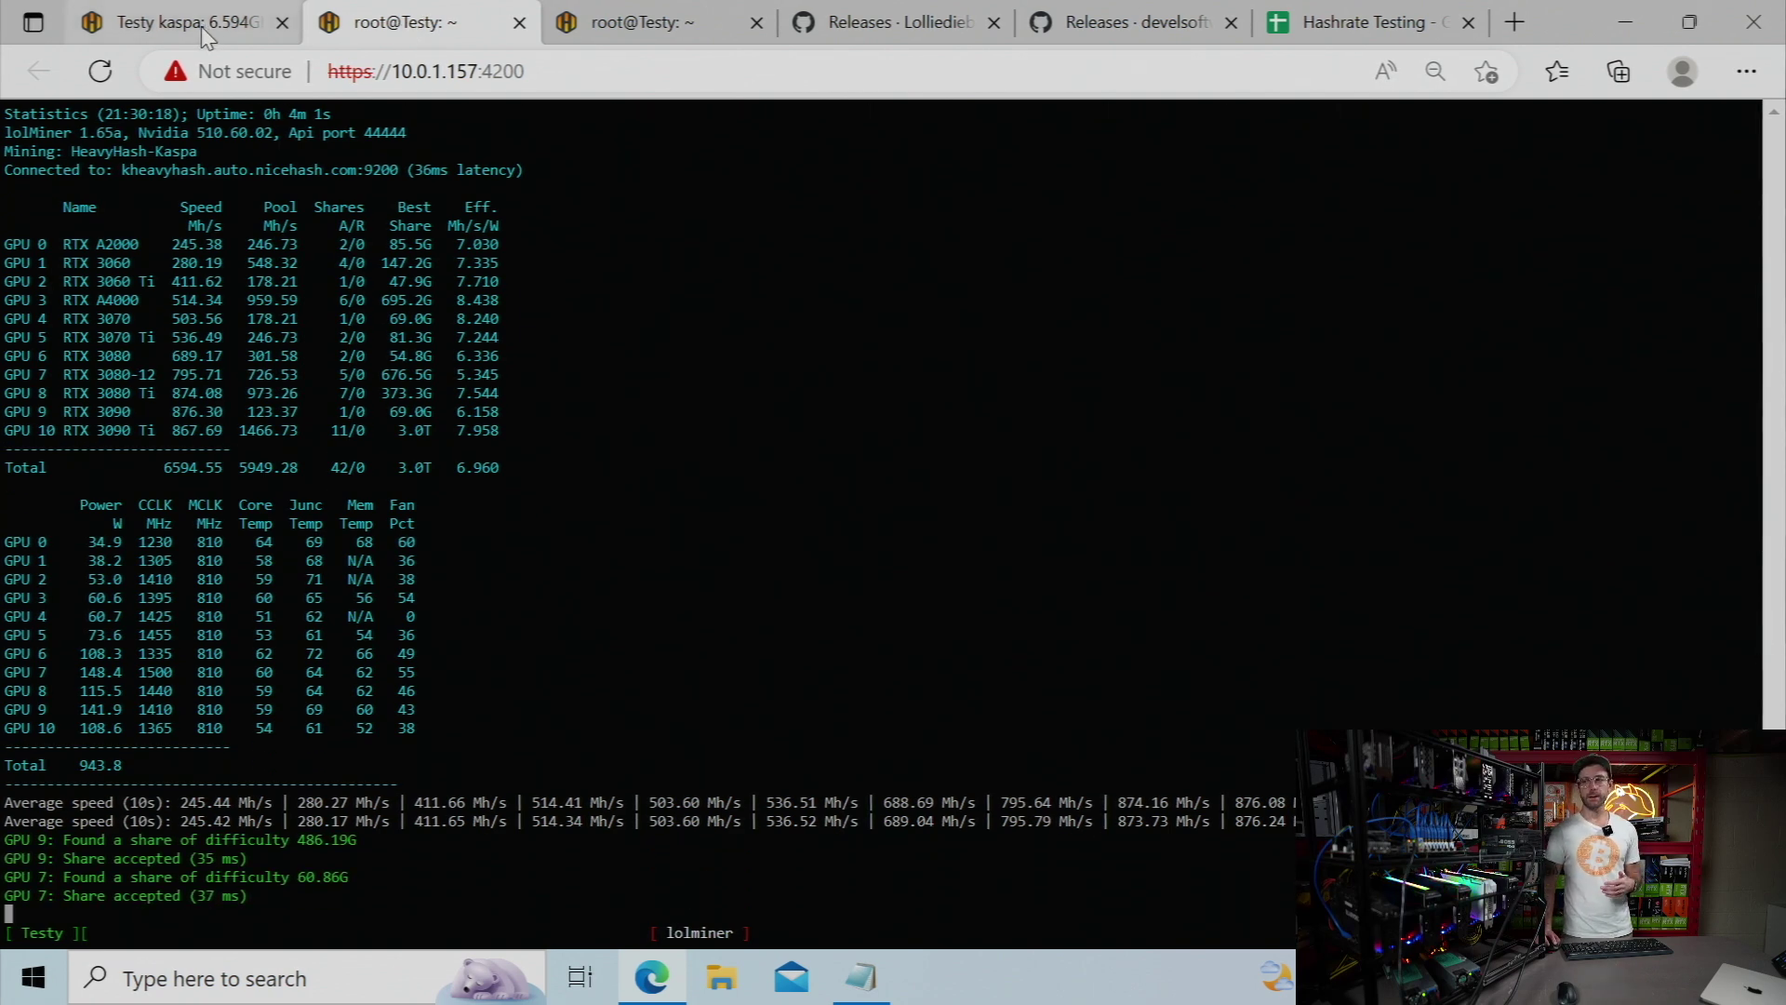
{"action": "mouse_move", "coordinate": [206, 35]}
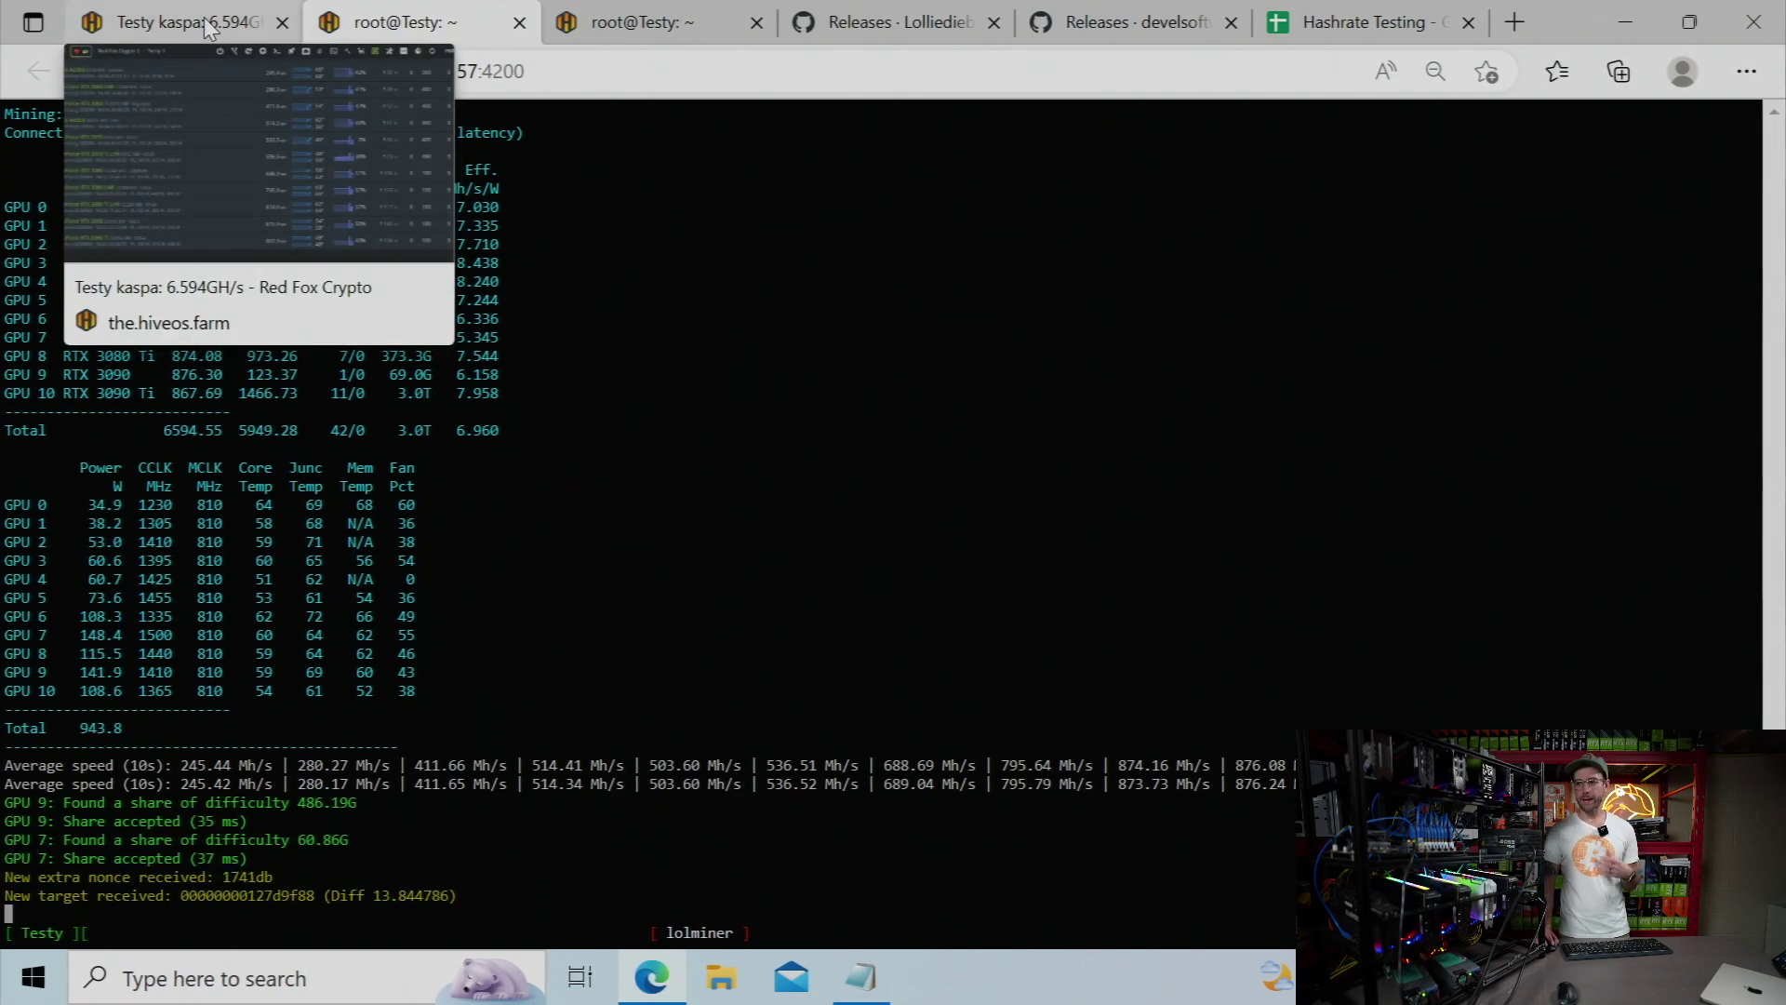
Open Testy's kHeavyHash flight sheet with NiceHash pool and lolMiner for editing.
{"action": "left_click", "coordinate": [156, 26]}
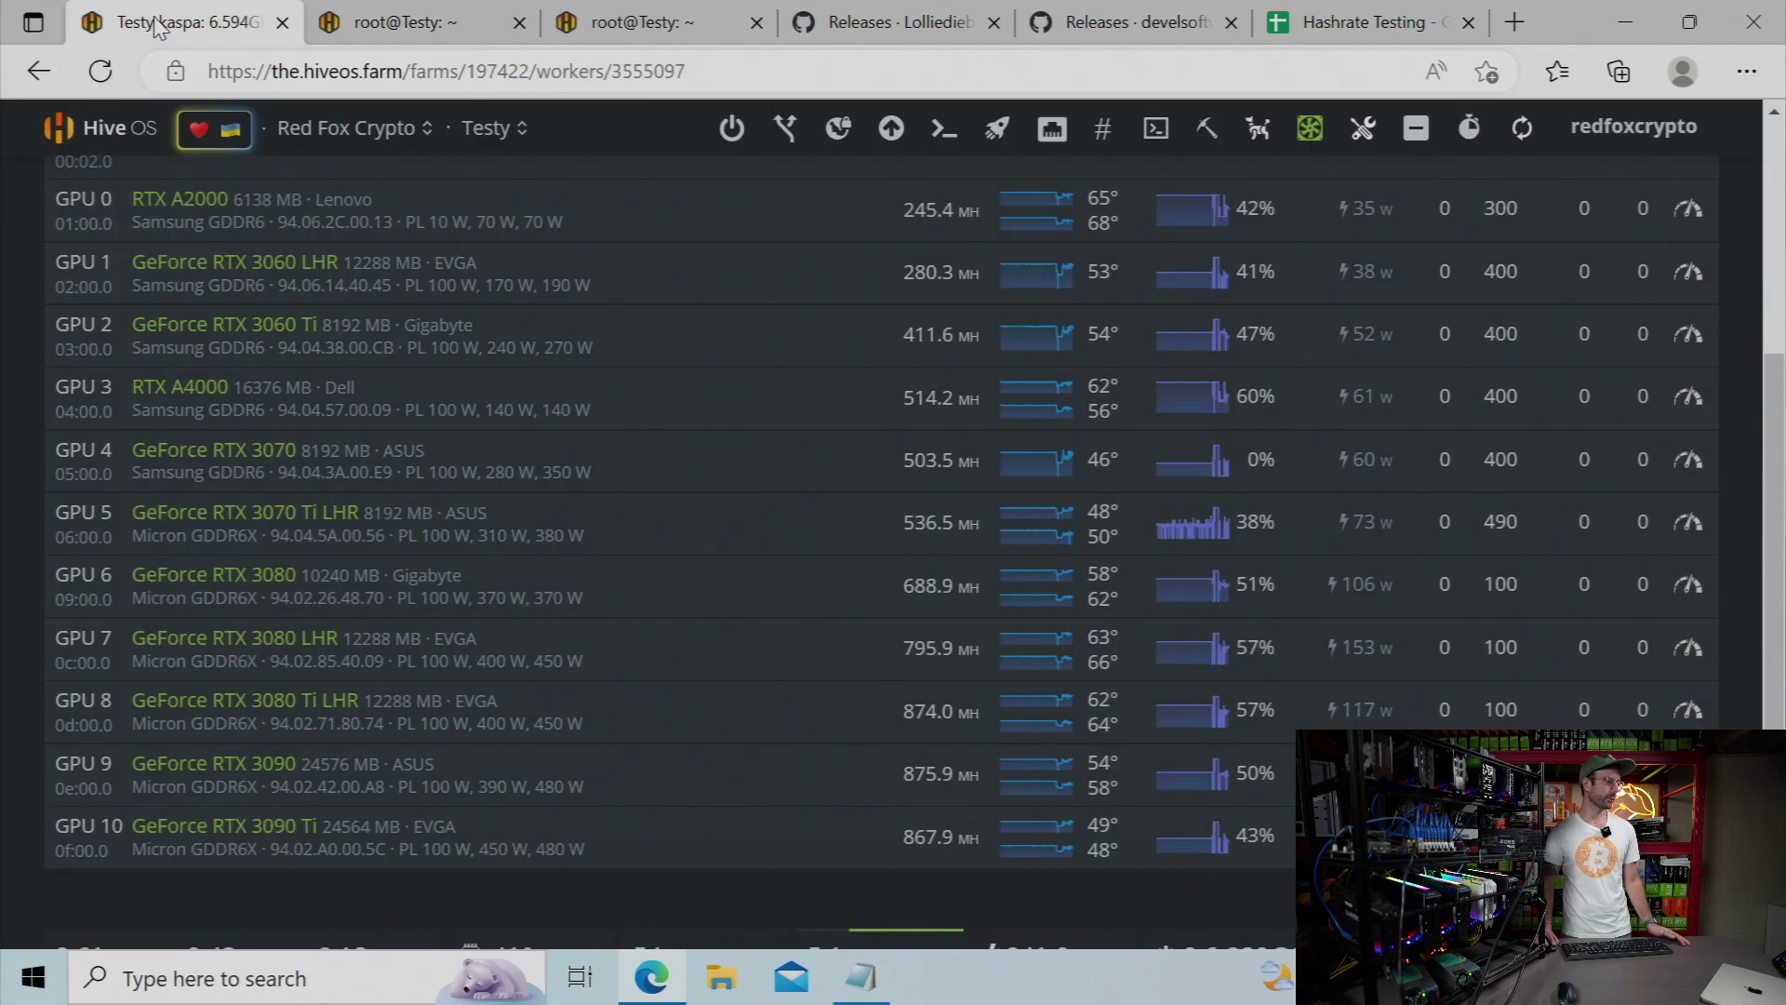
{"action": "scroll", "coordinate": [595, 435], "scroll_direction": "up", "scroll_amount": 5}
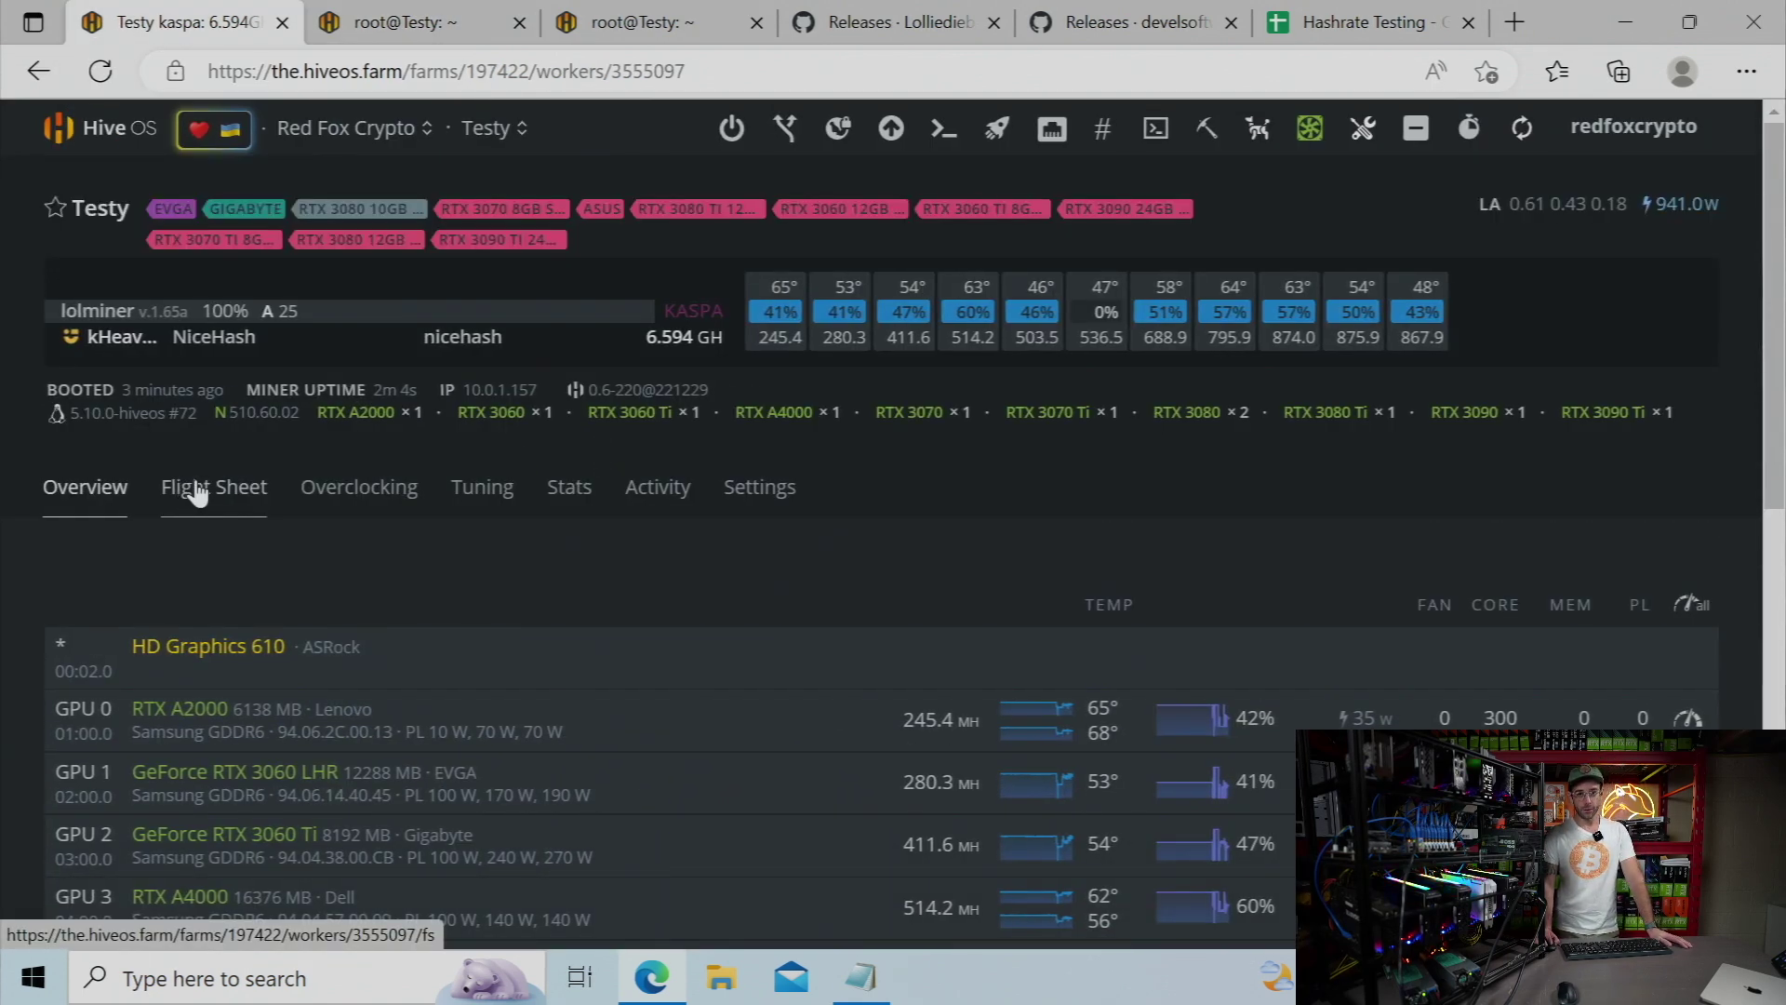
{"action": "left_click", "coordinate": [197, 486]}
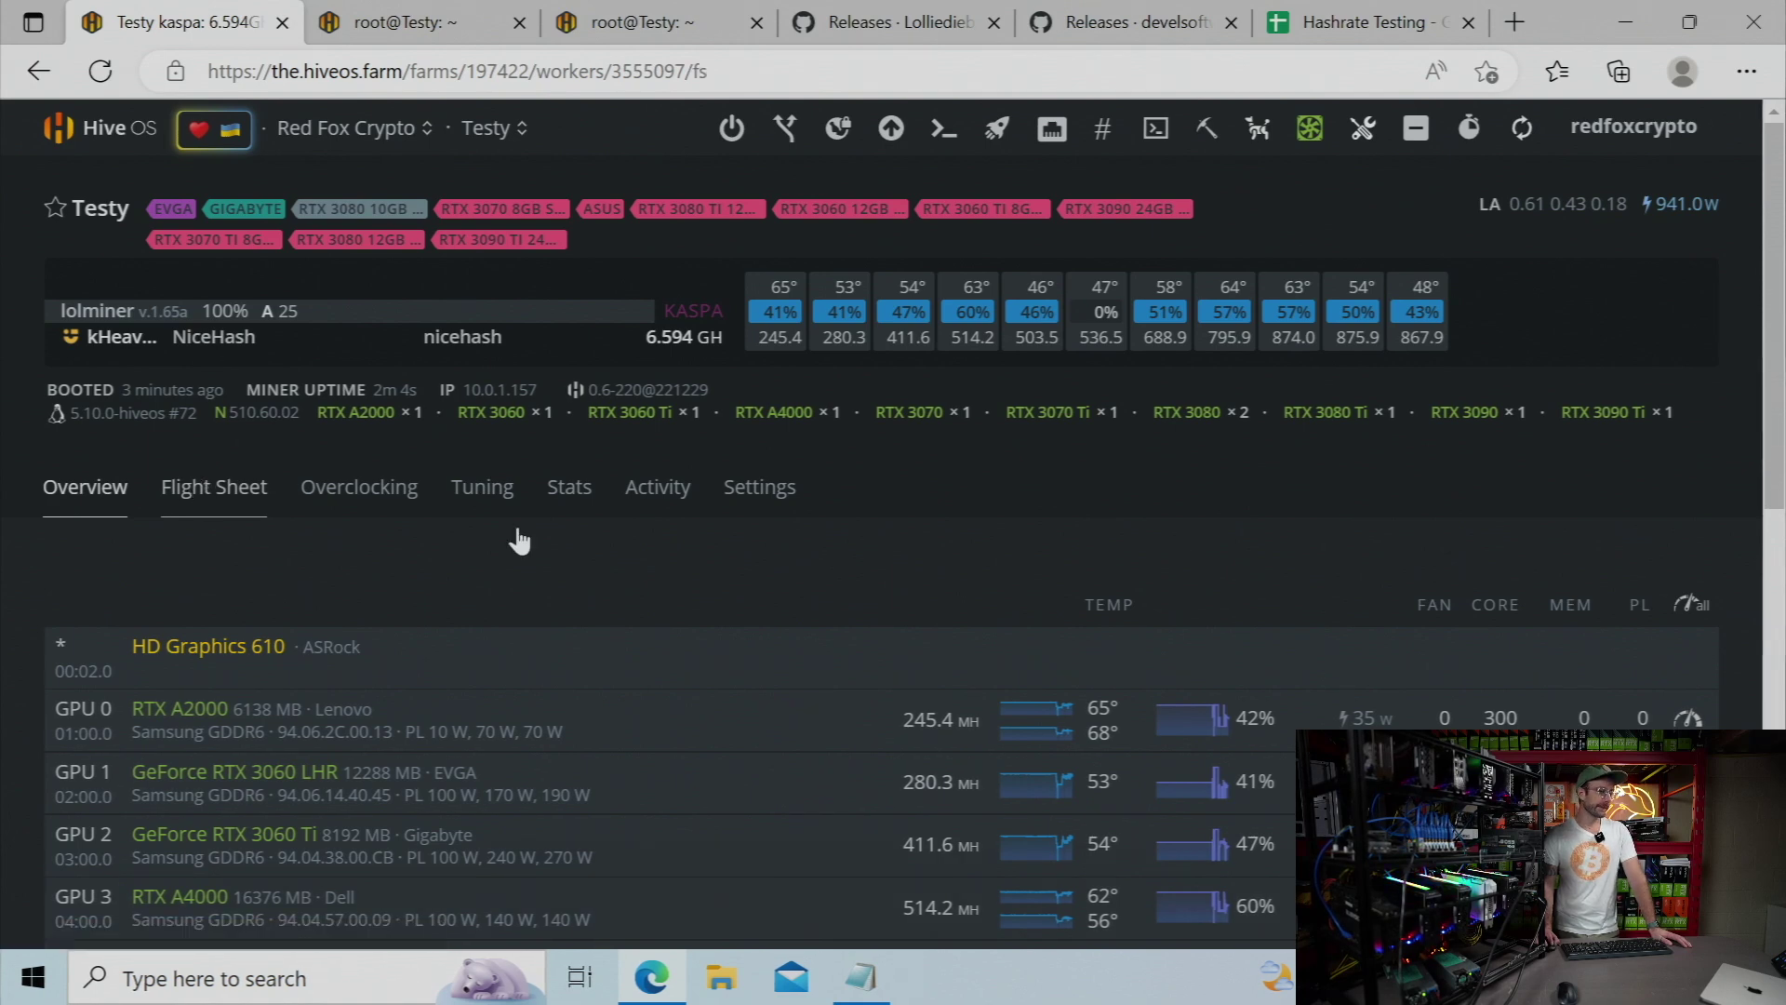
{"action": "scroll", "coordinate": [1710, 637], "scroll_direction": "down", "scroll_amount": 1}
{"action": "scroll", "coordinate": [1710, 637], "scroll_direction": "down", "scroll_amount": 2}
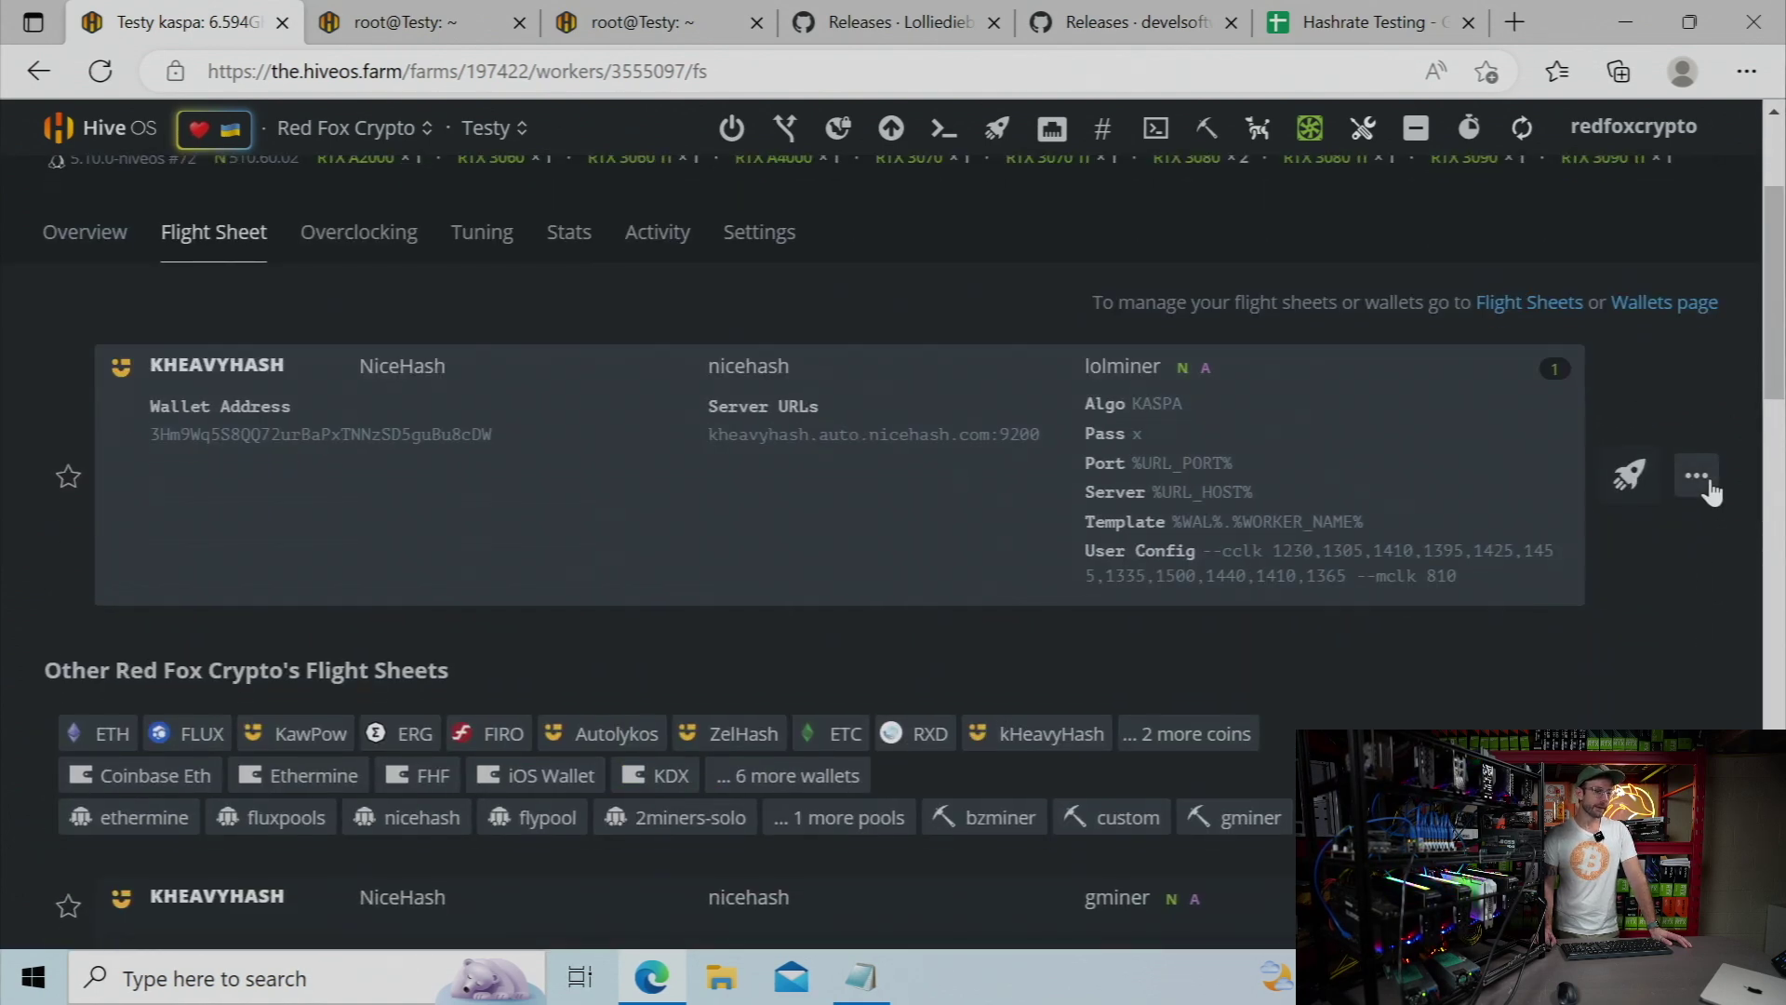
{"action": "left_click", "coordinate": [1699, 478]}
{"action": "left_click", "coordinate": [1674, 537]}
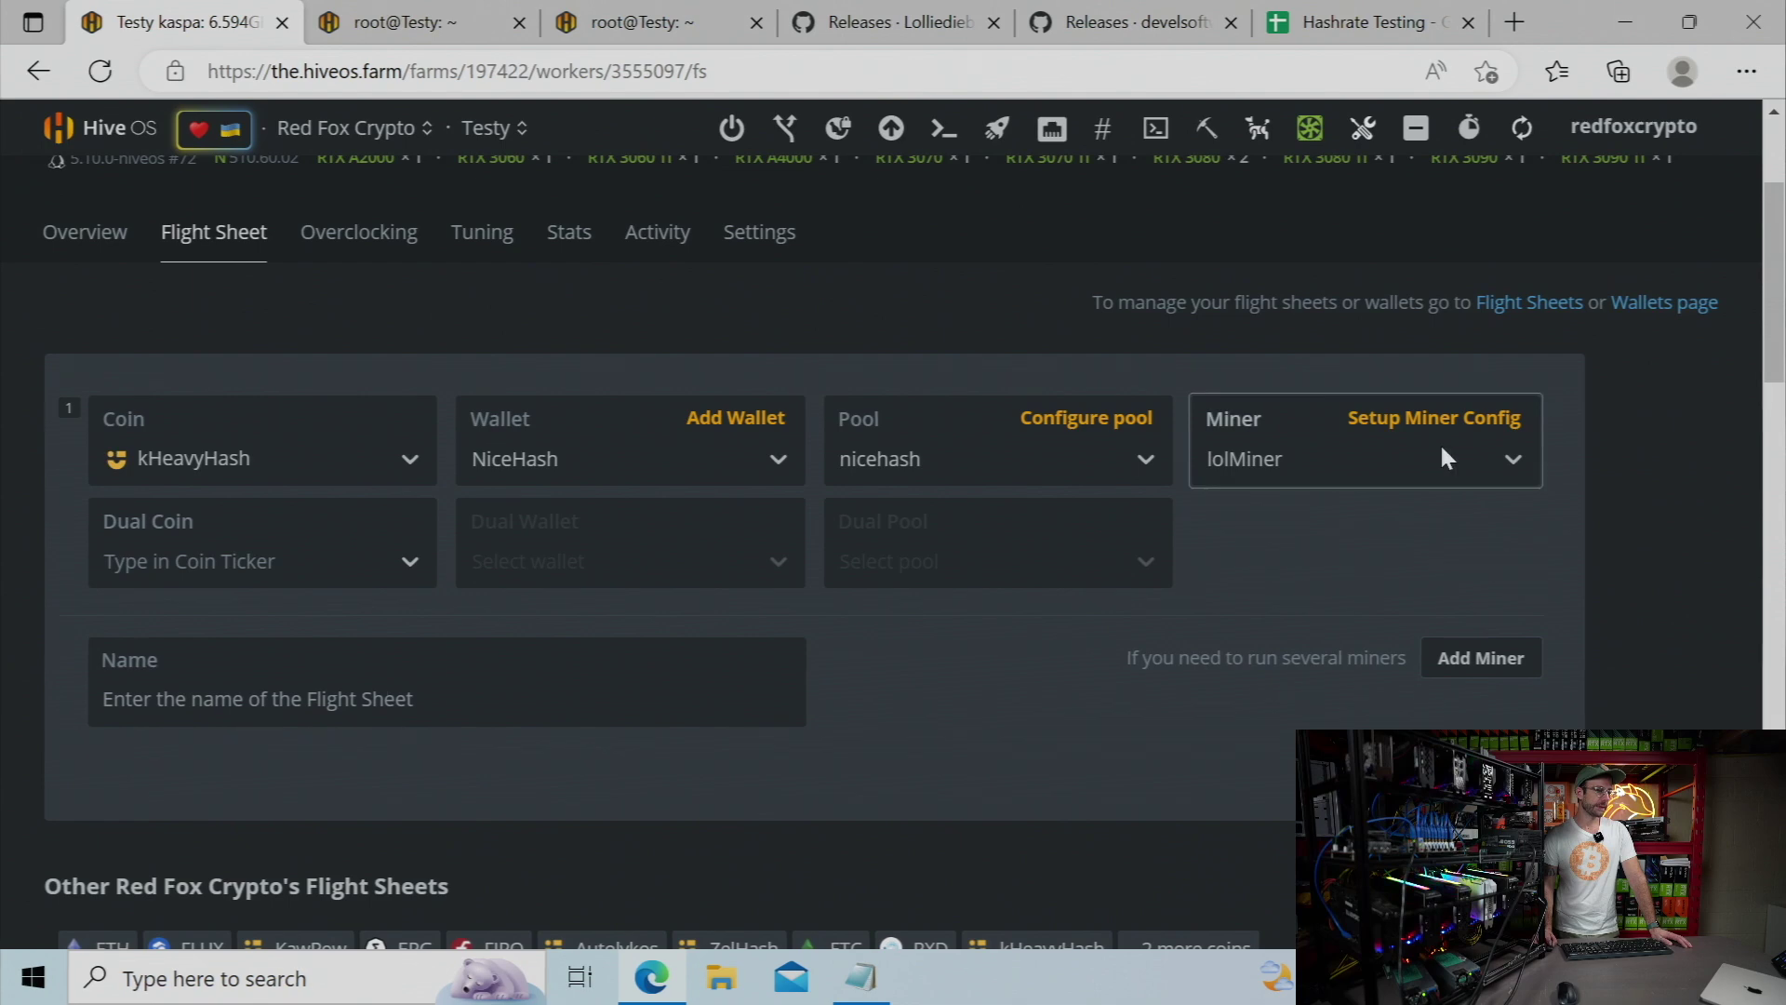
{"action": "left_click", "coordinate": [1432, 418]}
{"action": "scroll", "coordinate": [1125, 465], "scroll_direction": "down", "scroll_amount": 4}
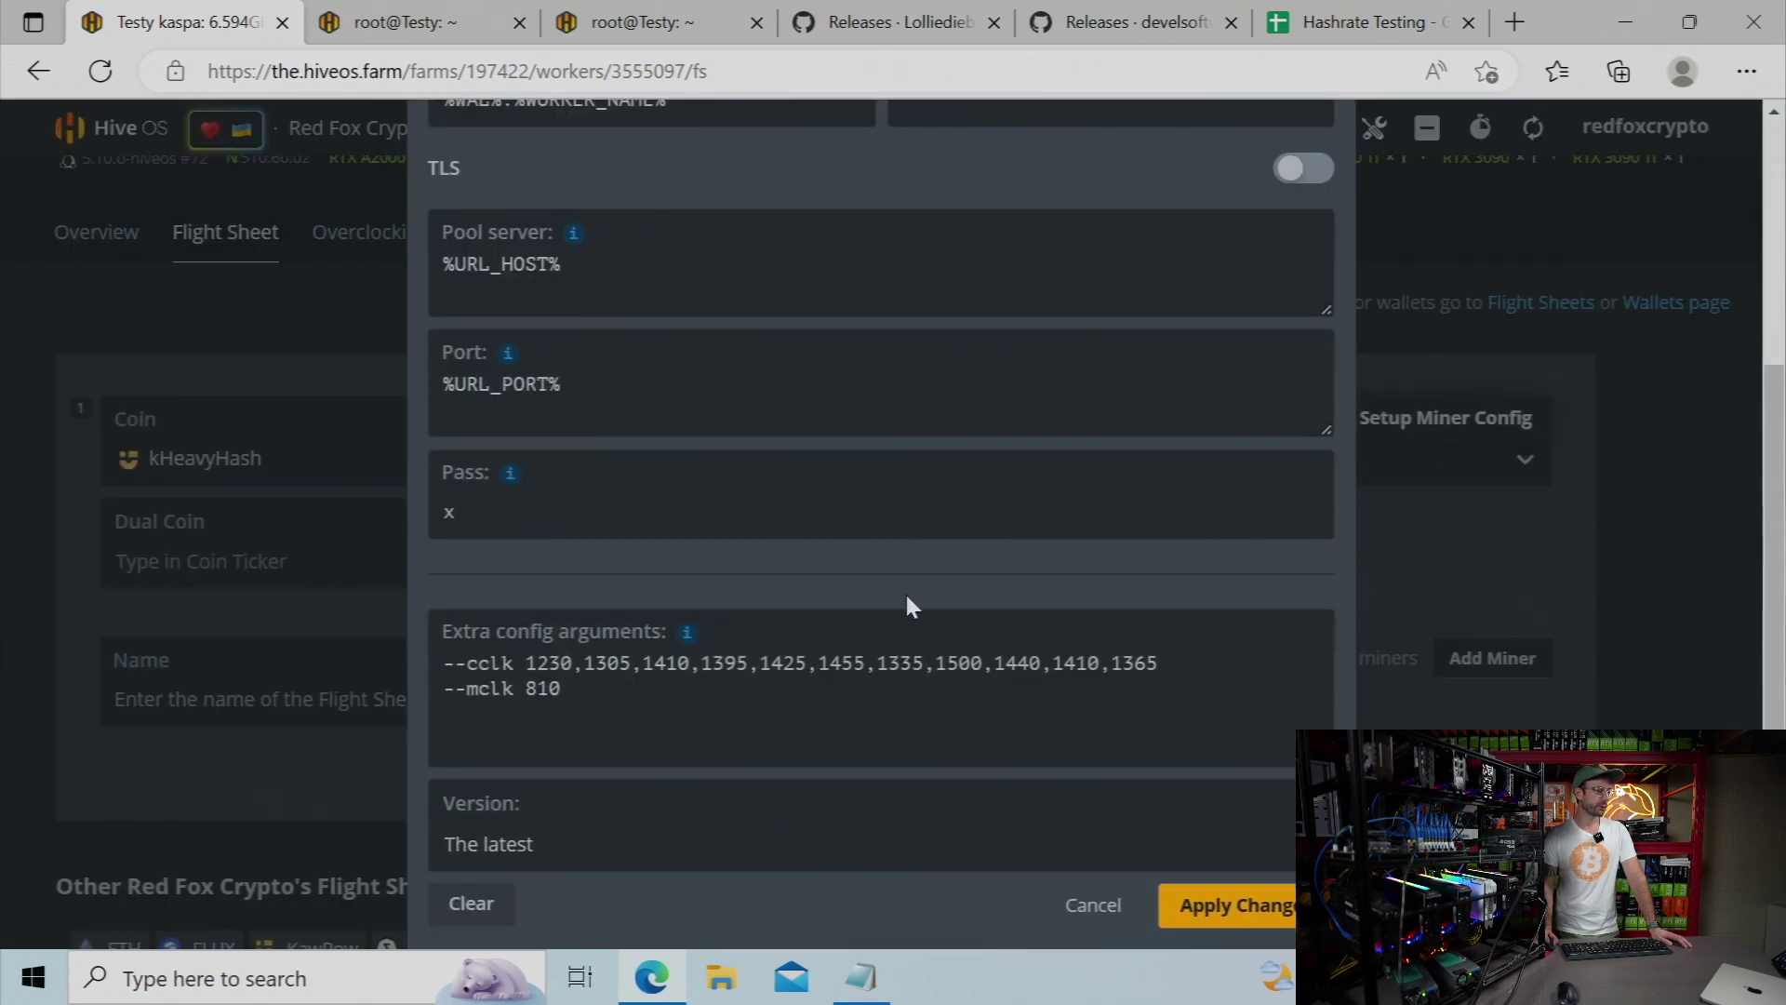
{"action": "left_click_drag", "start_coordinate": [570, 692], "coordinate": [448, 690]}
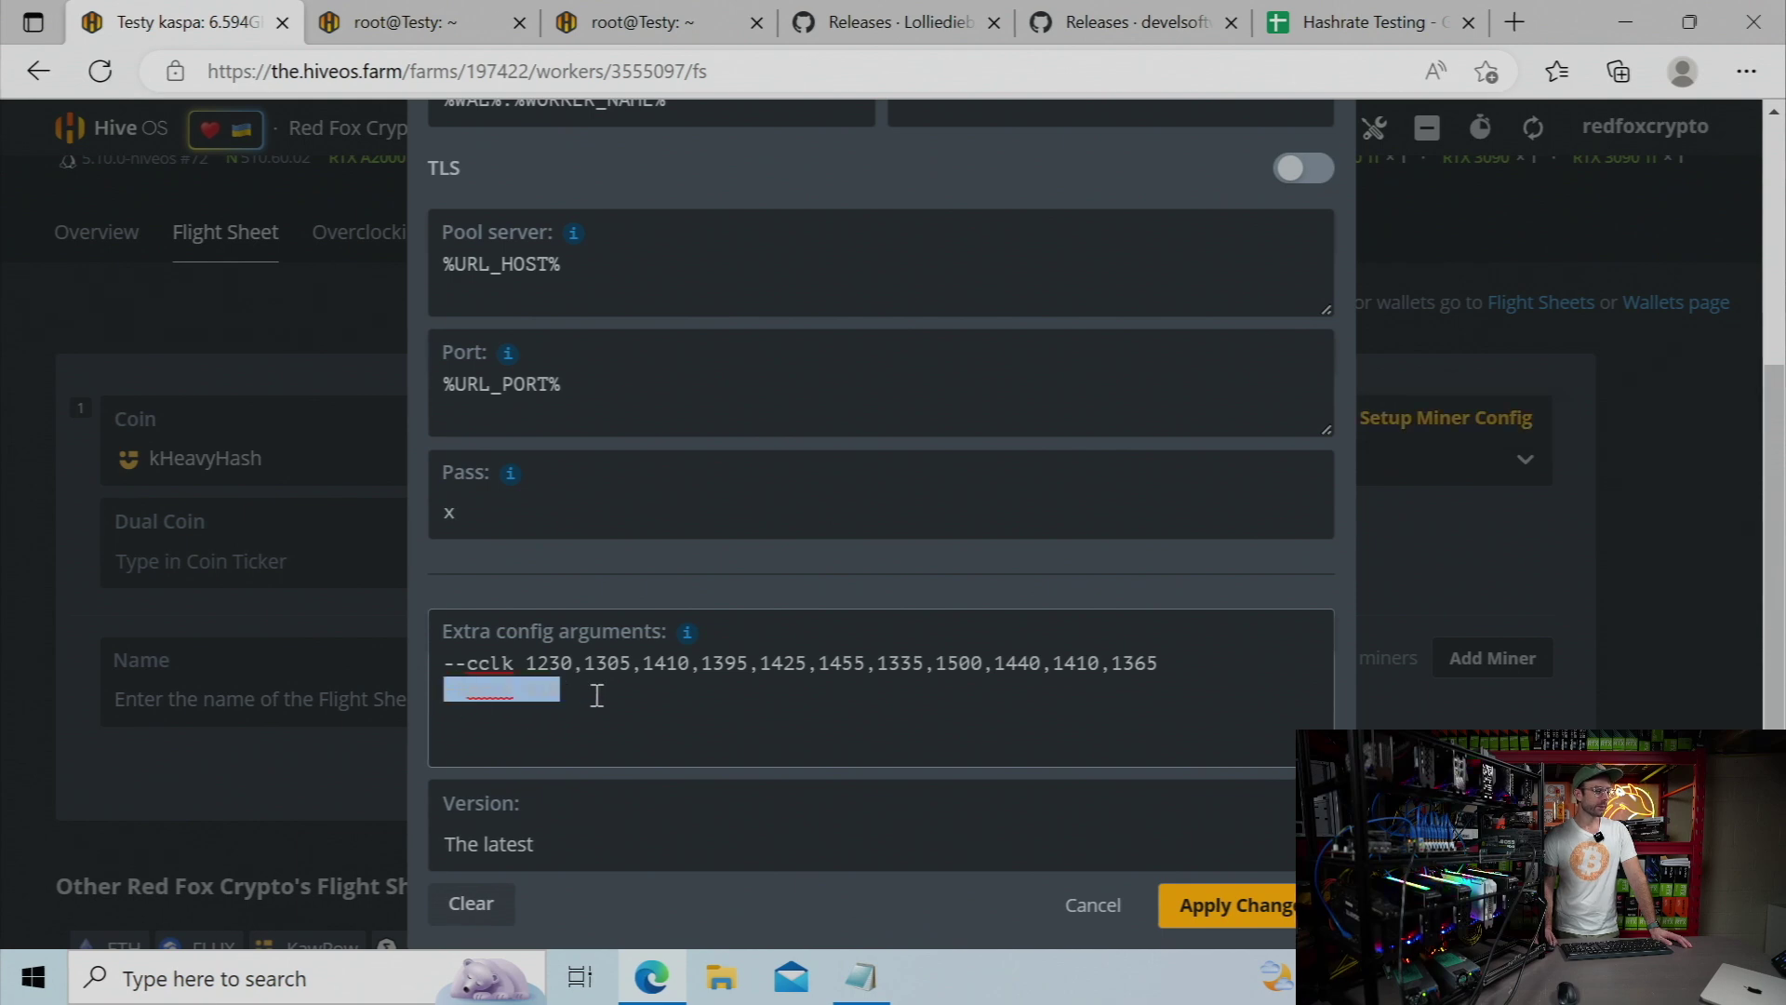
{"action": "left_click", "coordinate": [633, 697]}
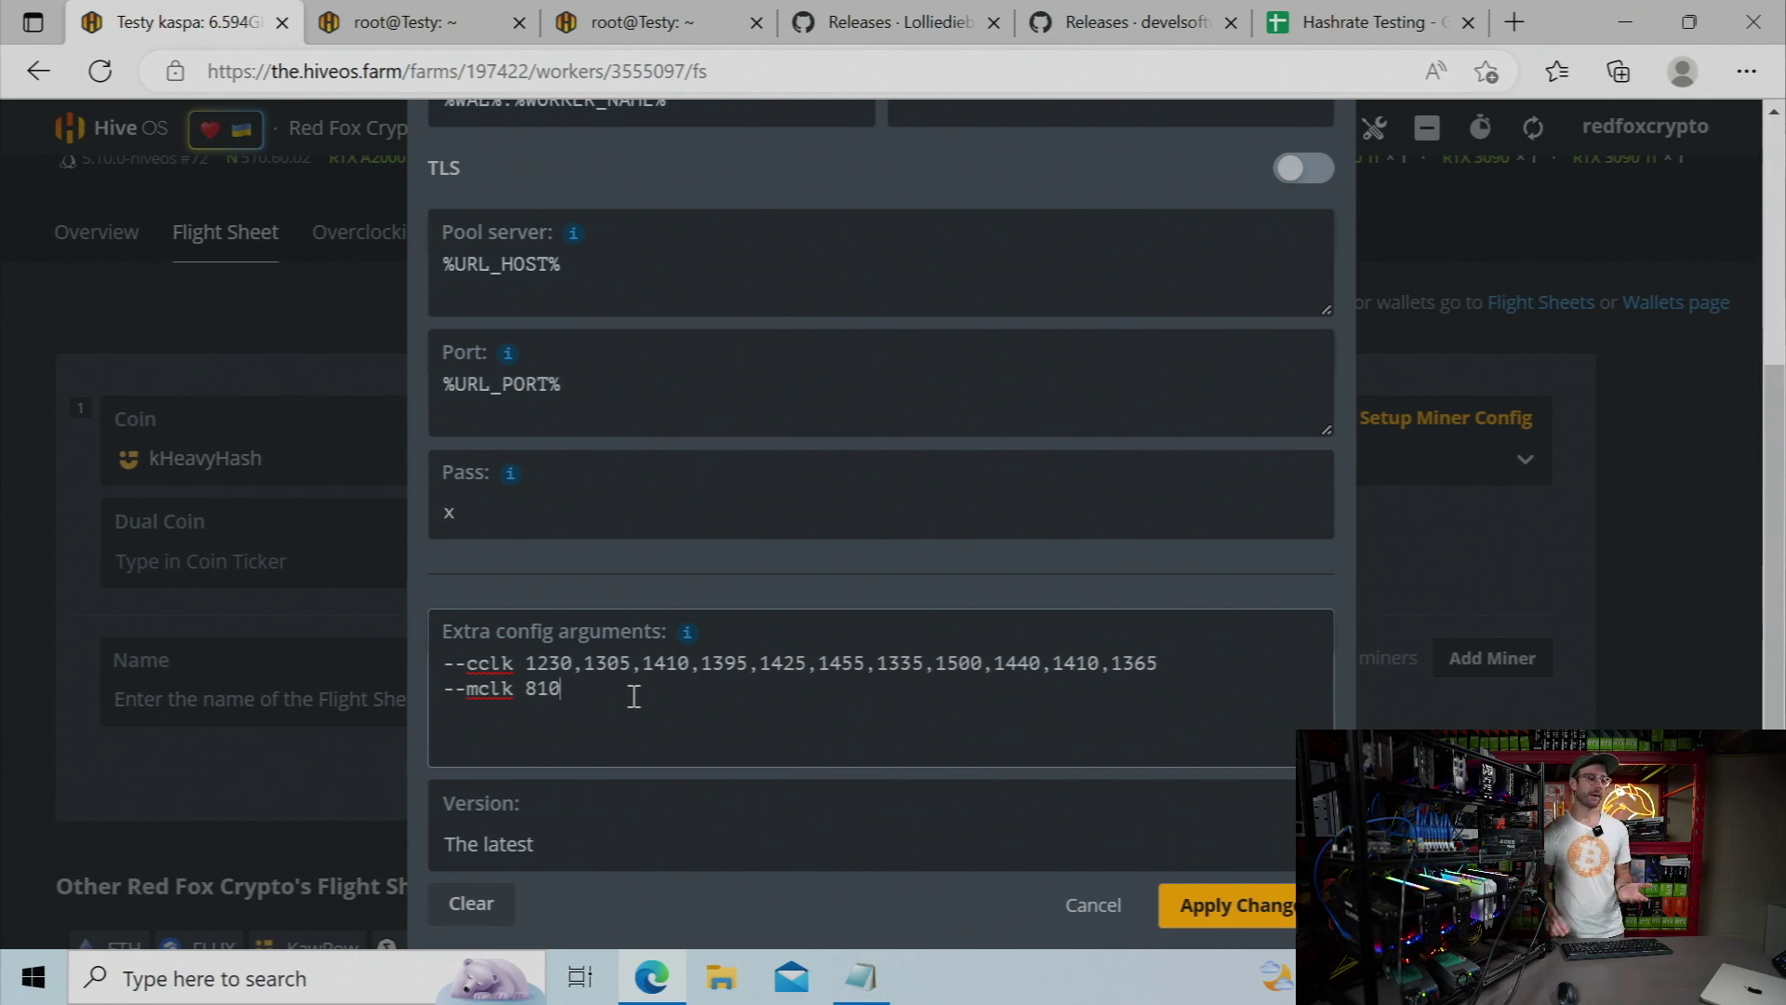
{"action": "scroll", "coordinate": [1687, 573], "scroll_direction": "up", "scroll_amount": 3}
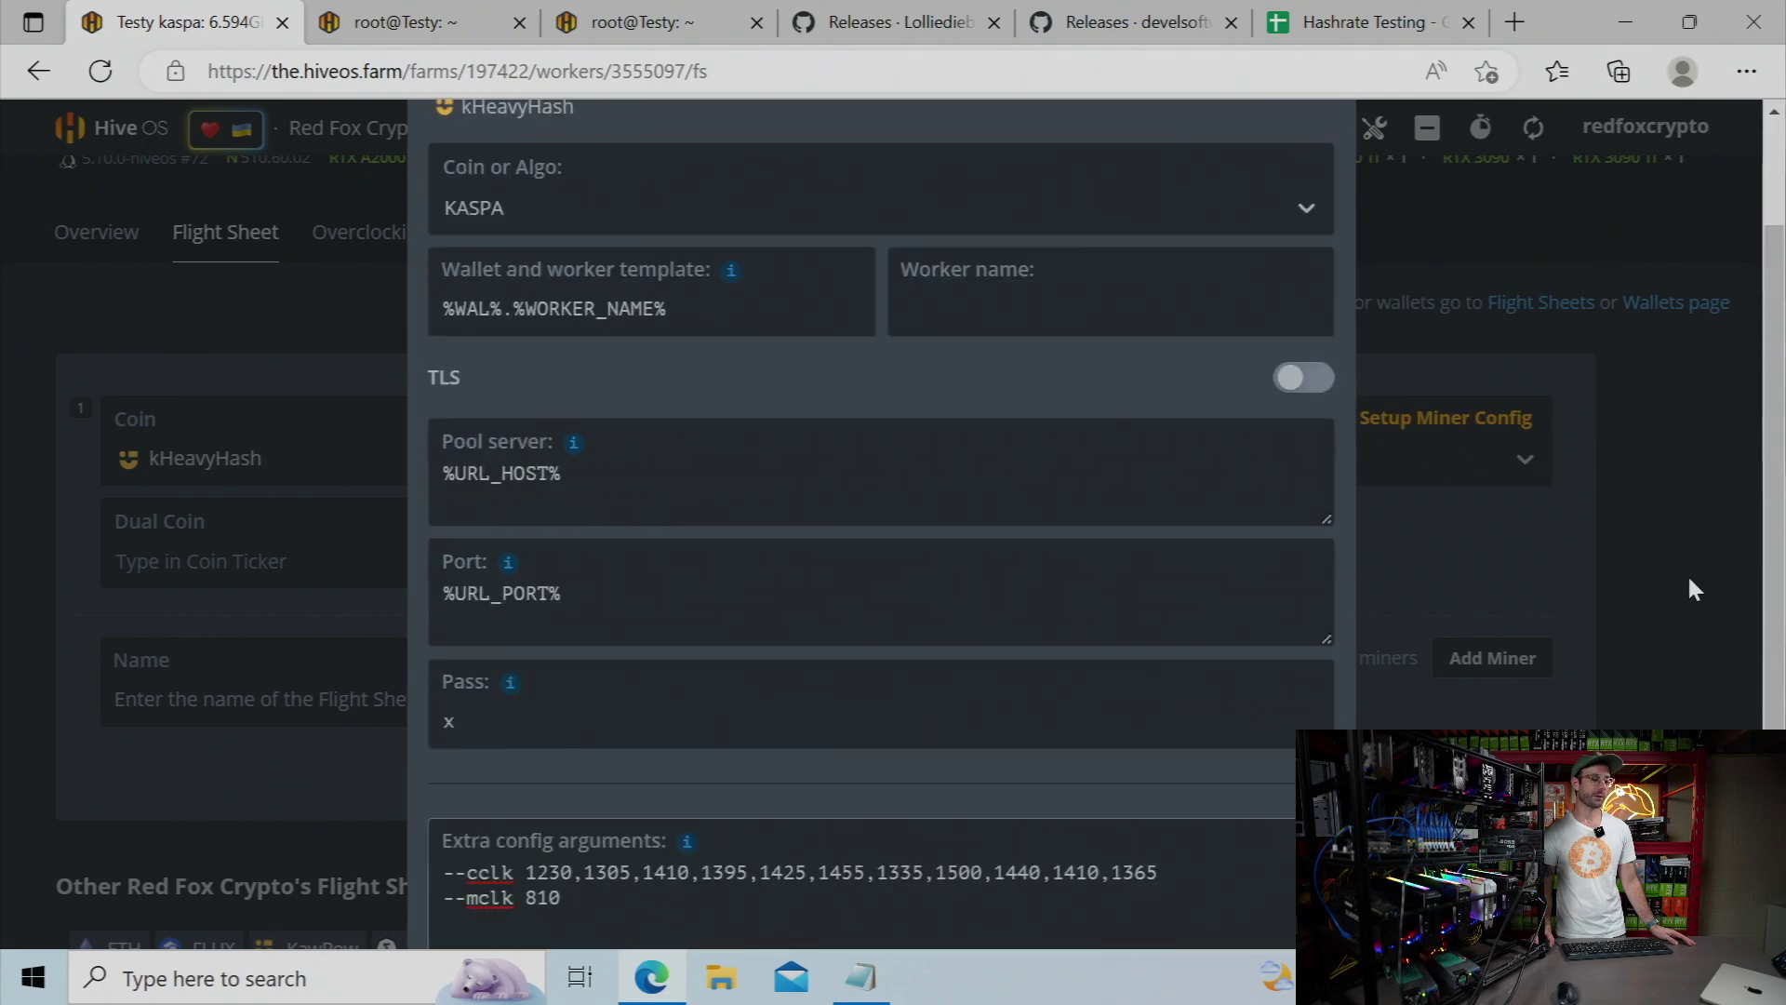
{"action": "scroll", "coordinate": [1366, 332], "scroll_direction": "up", "scroll_amount": 1}
Close the lolMiner configuration and review each GPU's hashrate, power and core offset.
{"action": "left_click", "coordinate": [1321, 149]}
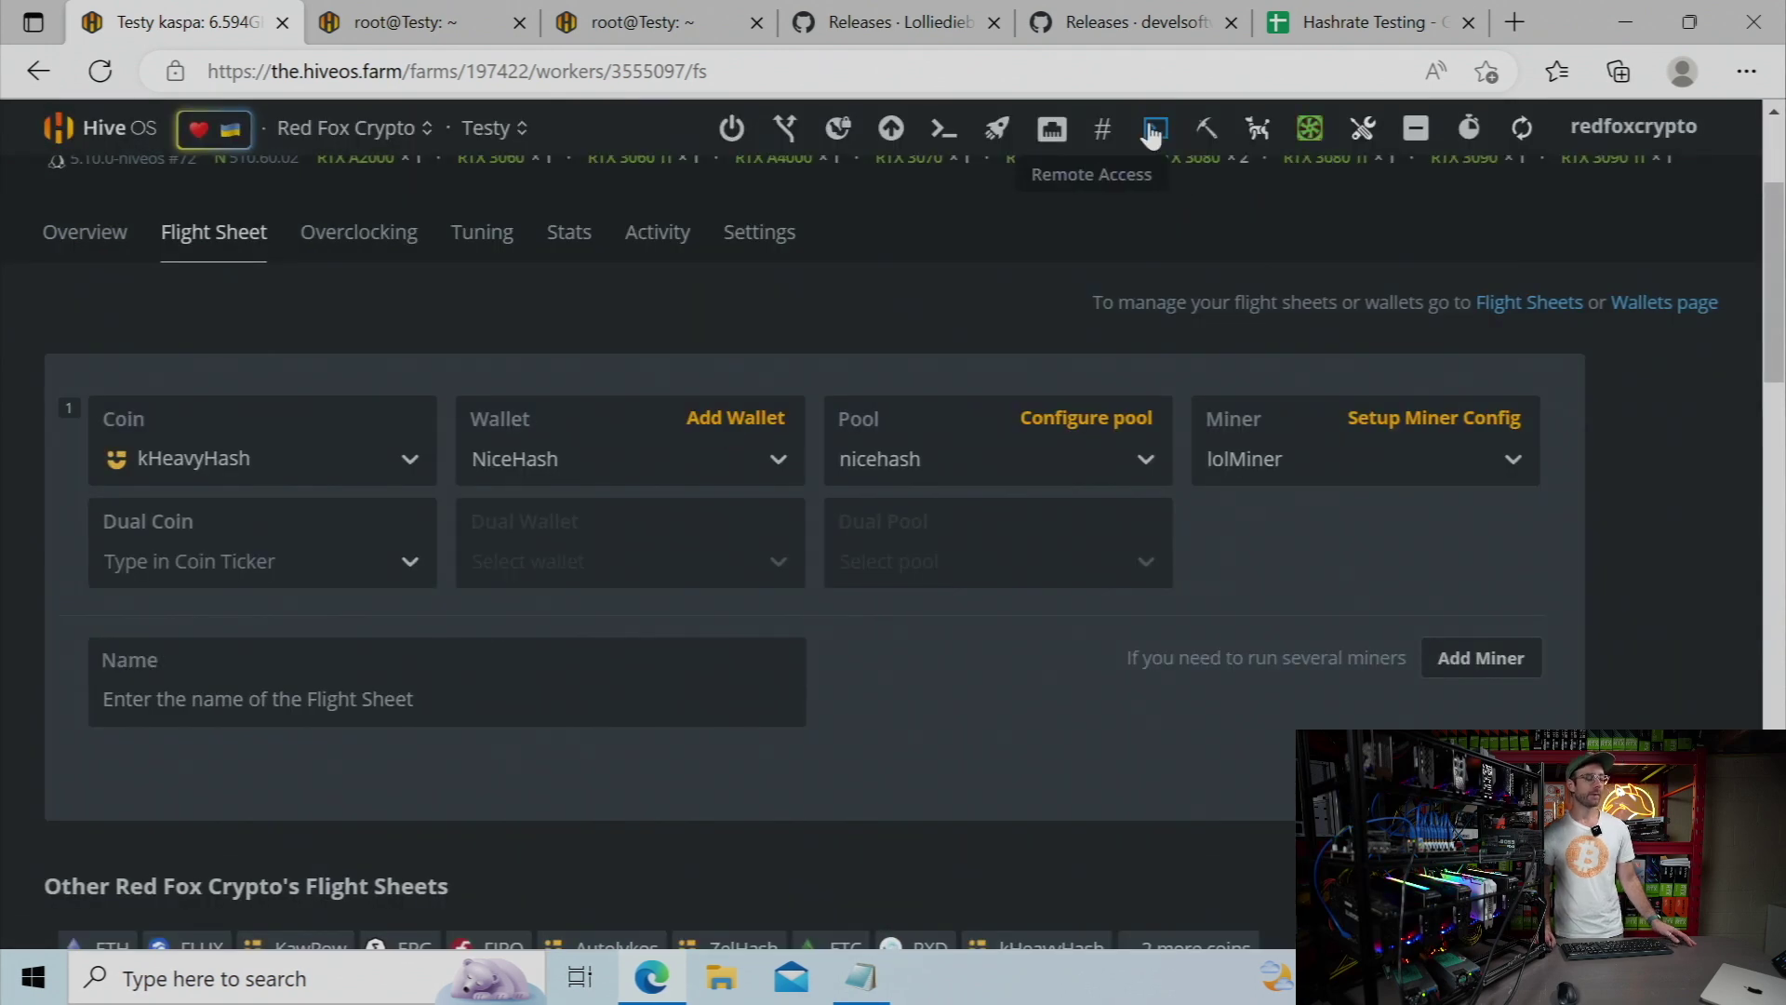
{"action": "left_click", "coordinate": [117, 236]}
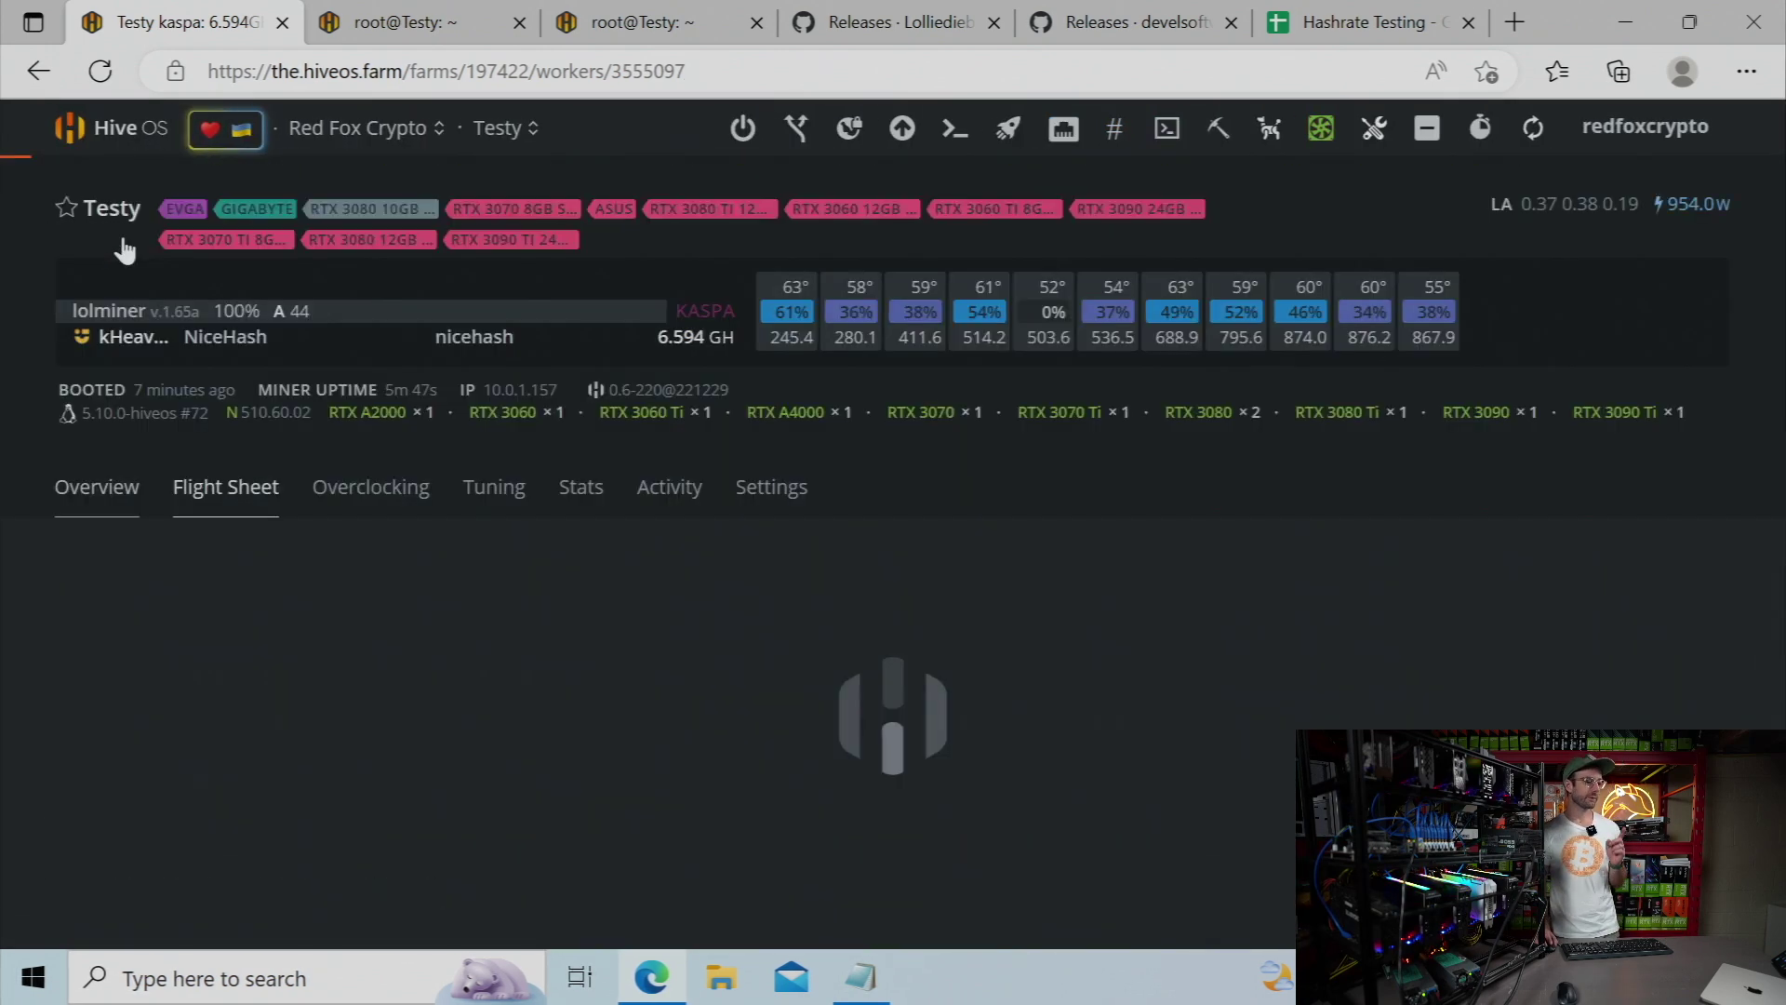
{"action": "scroll", "coordinate": [1194, 445], "scroll_direction": "down", "scroll_amount": 5}
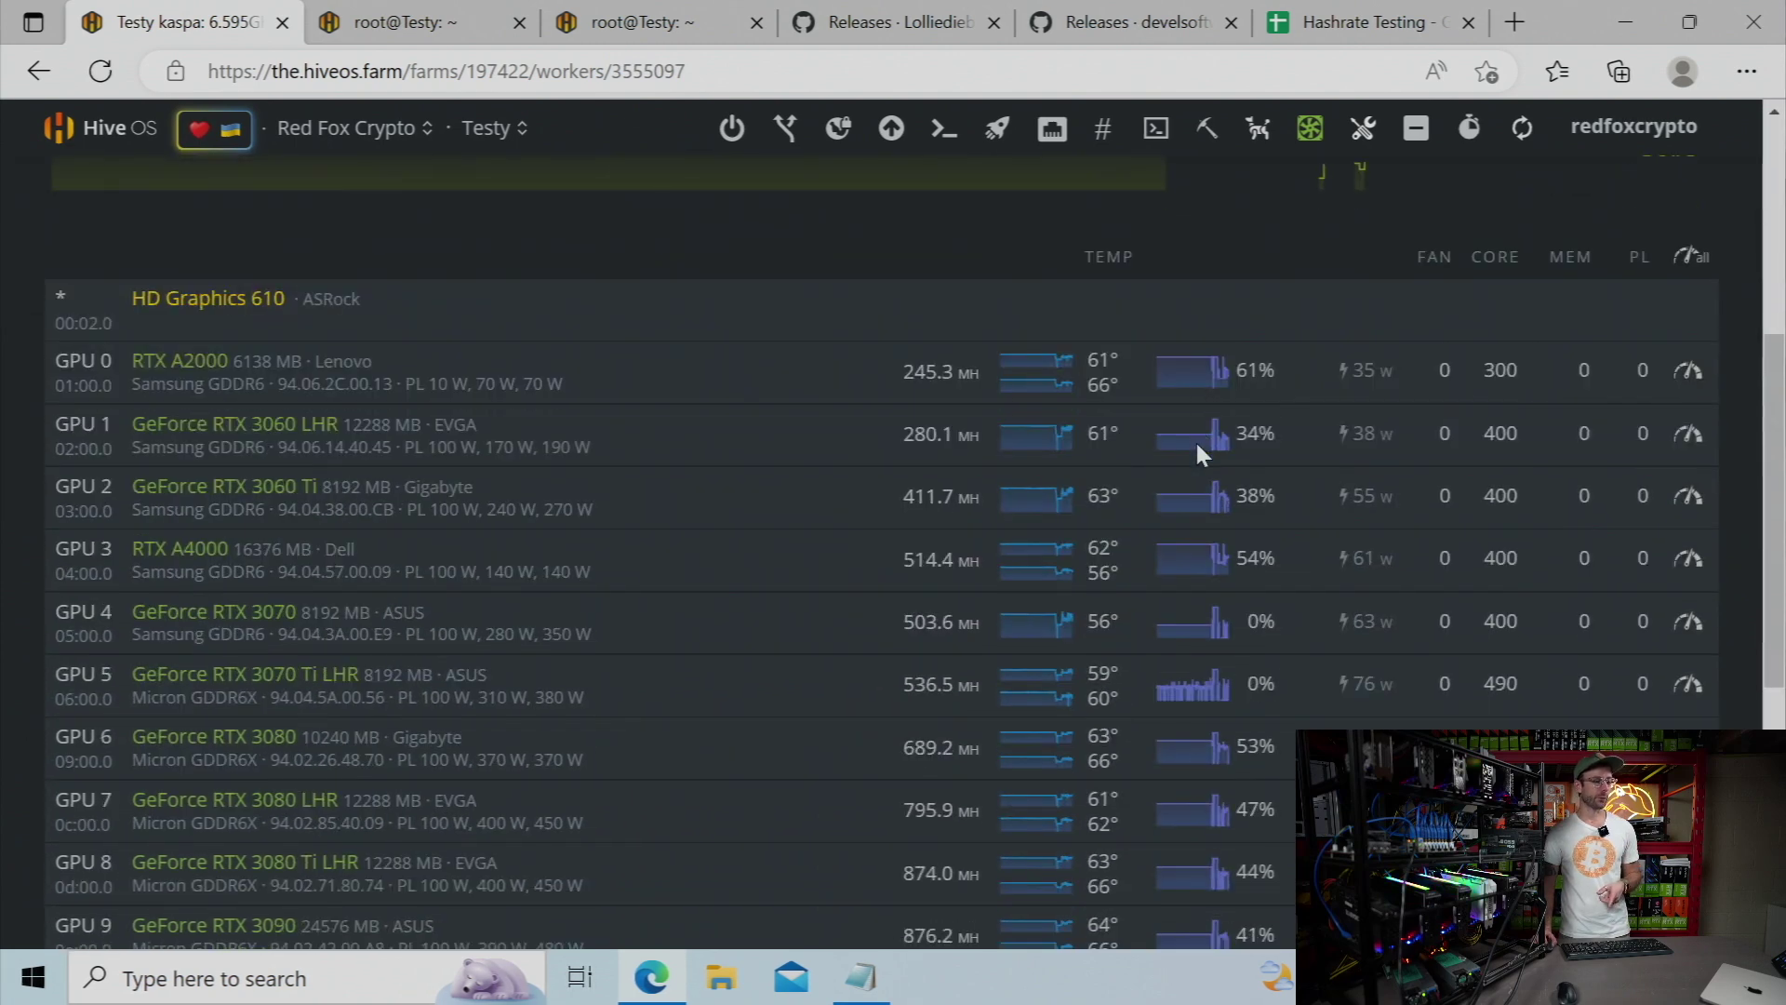
{"action": "scroll", "coordinate": [1194, 439], "scroll_direction": "up", "scroll_amount": 1}
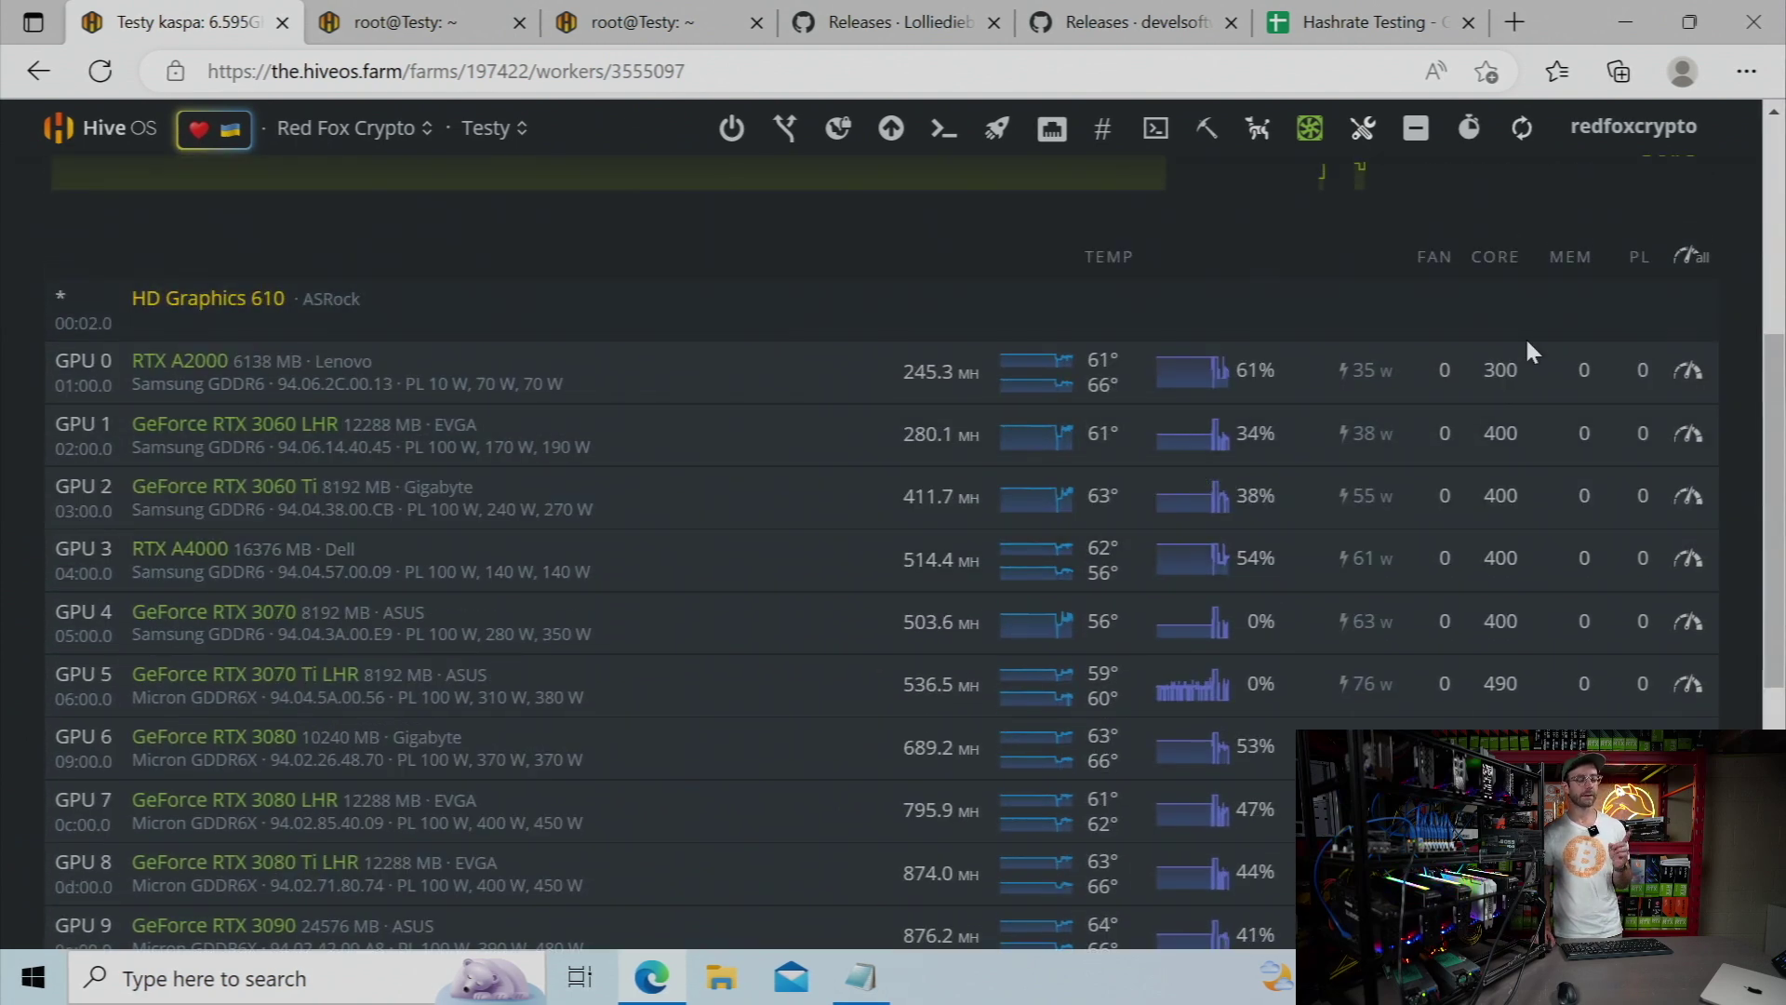
{"action": "scroll", "coordinate": [1508, 558], "scroll_direction": "down", "scroll_amount": 1}
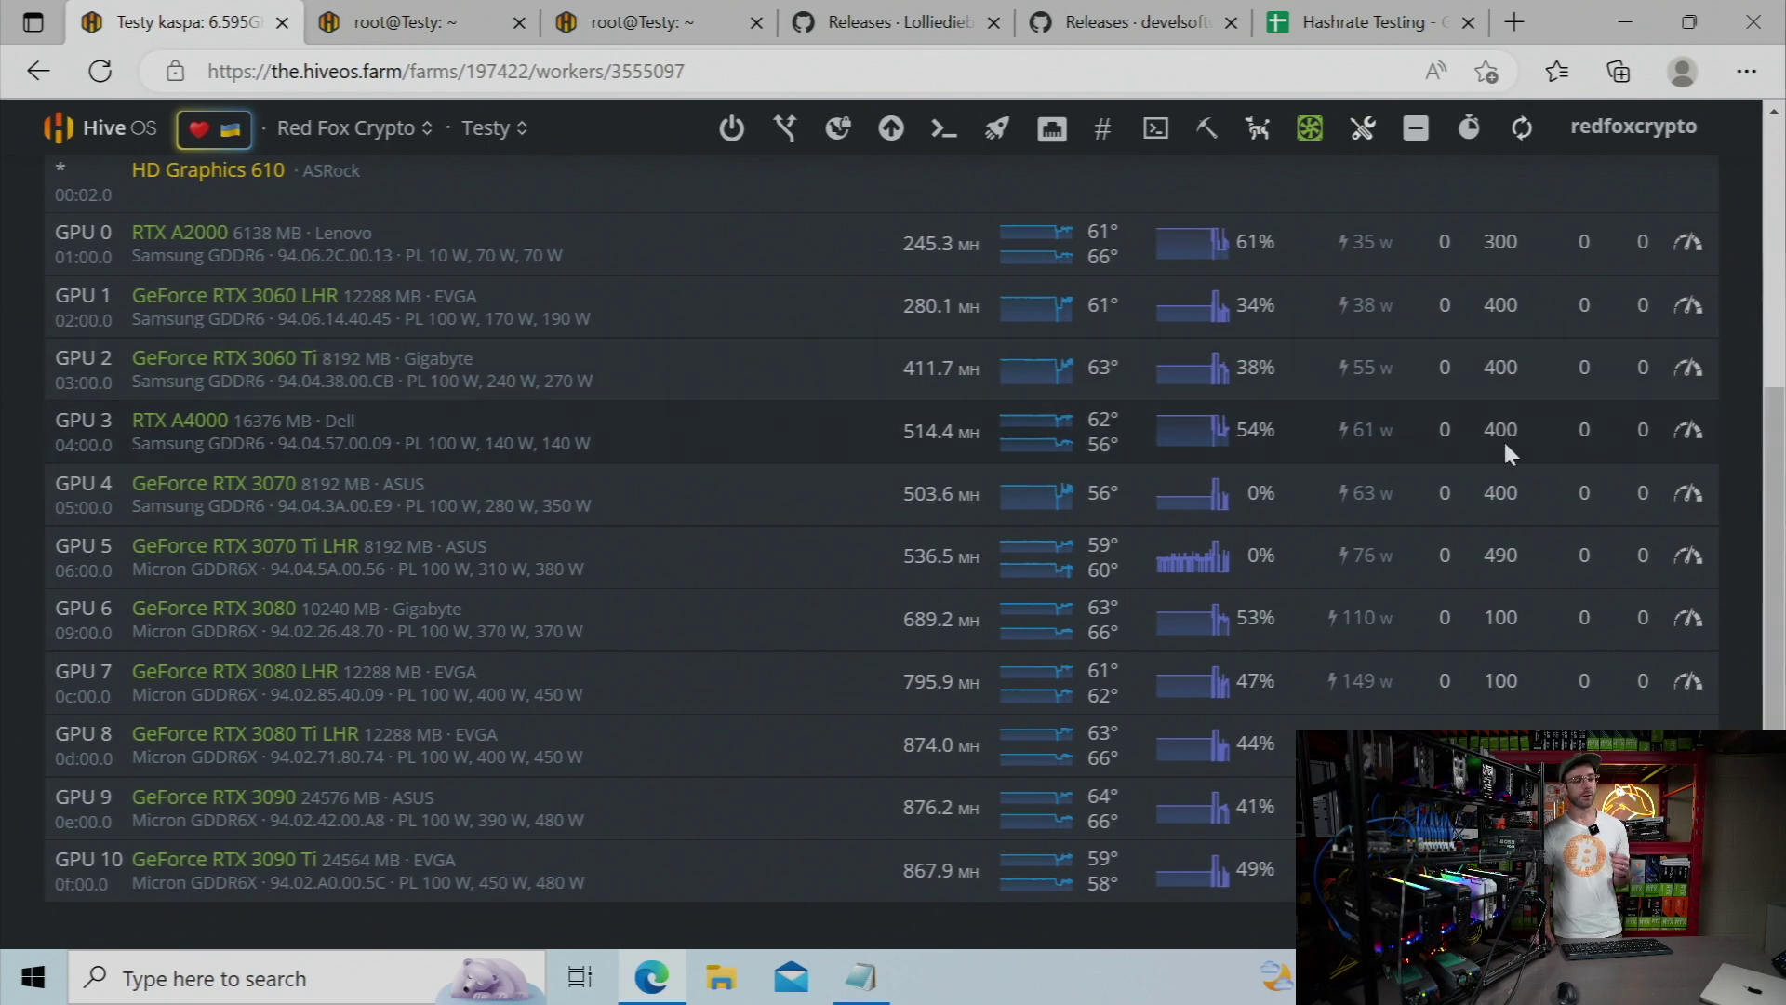
{"action": "scroll", "coordinate": [1505, 446], "scroll_direction": "down", "scroll_amount": 3}
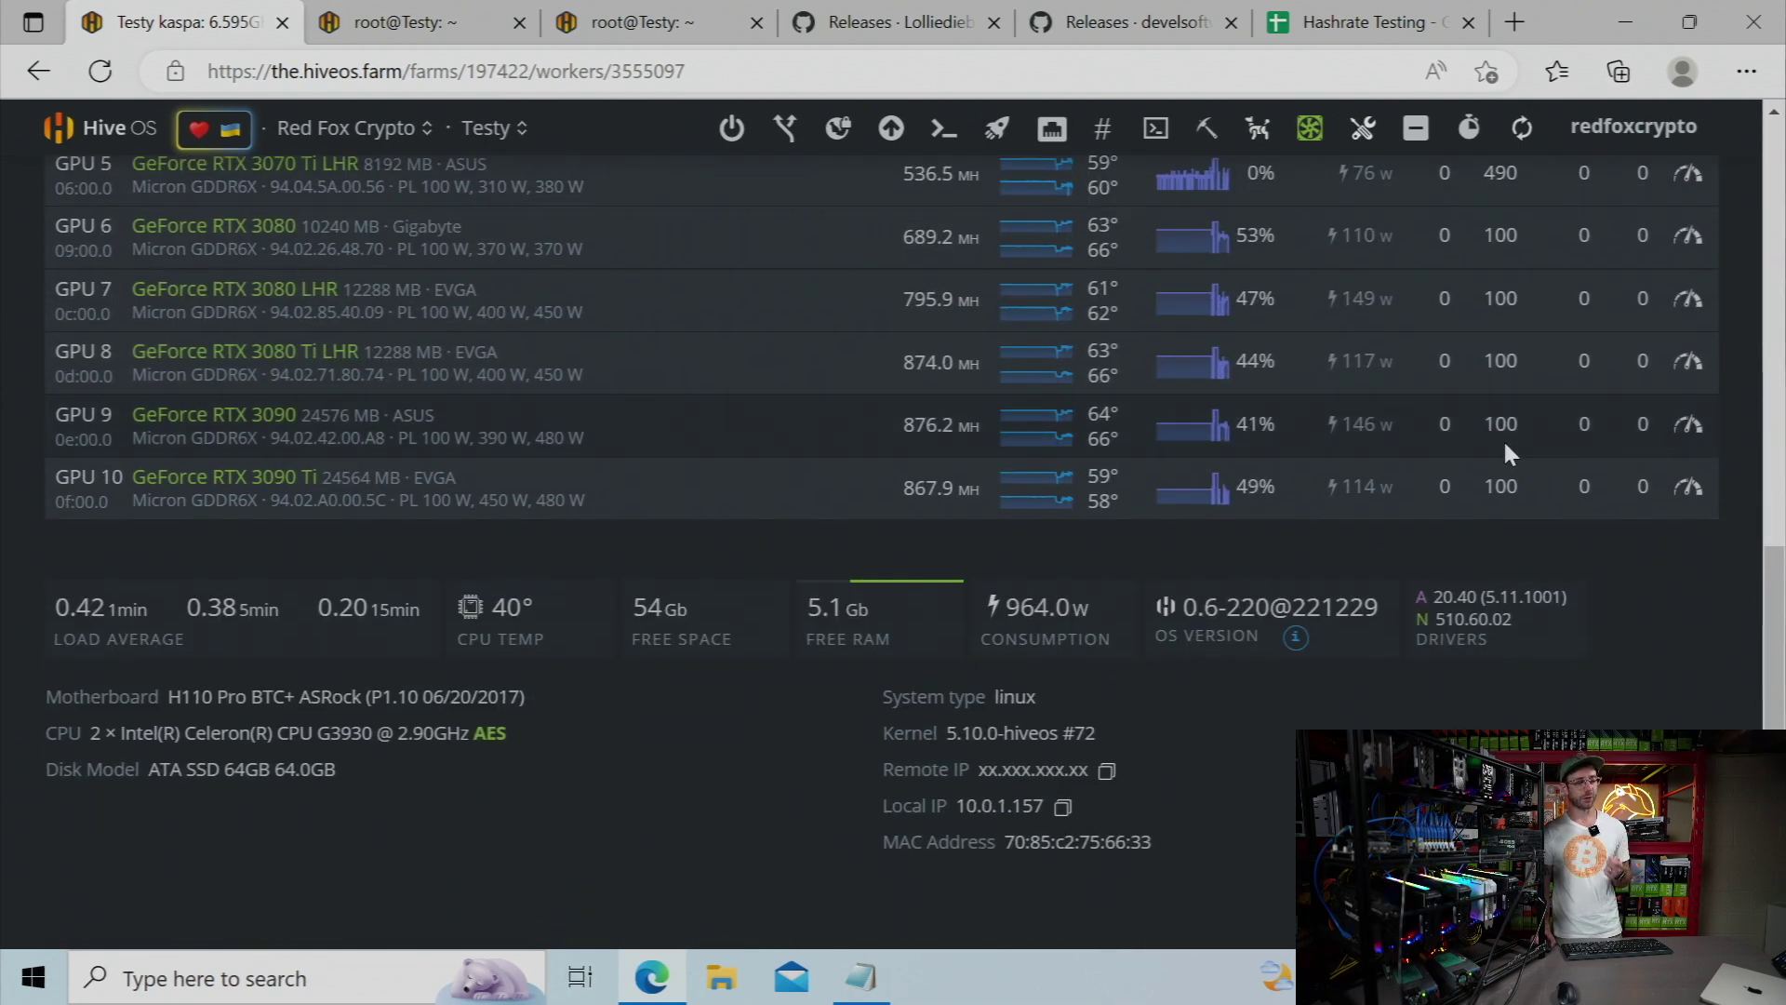
{"action": "scroll", "coordinate": [1503, 438], "scroll_direction": "up", "scroll_amount": 2}
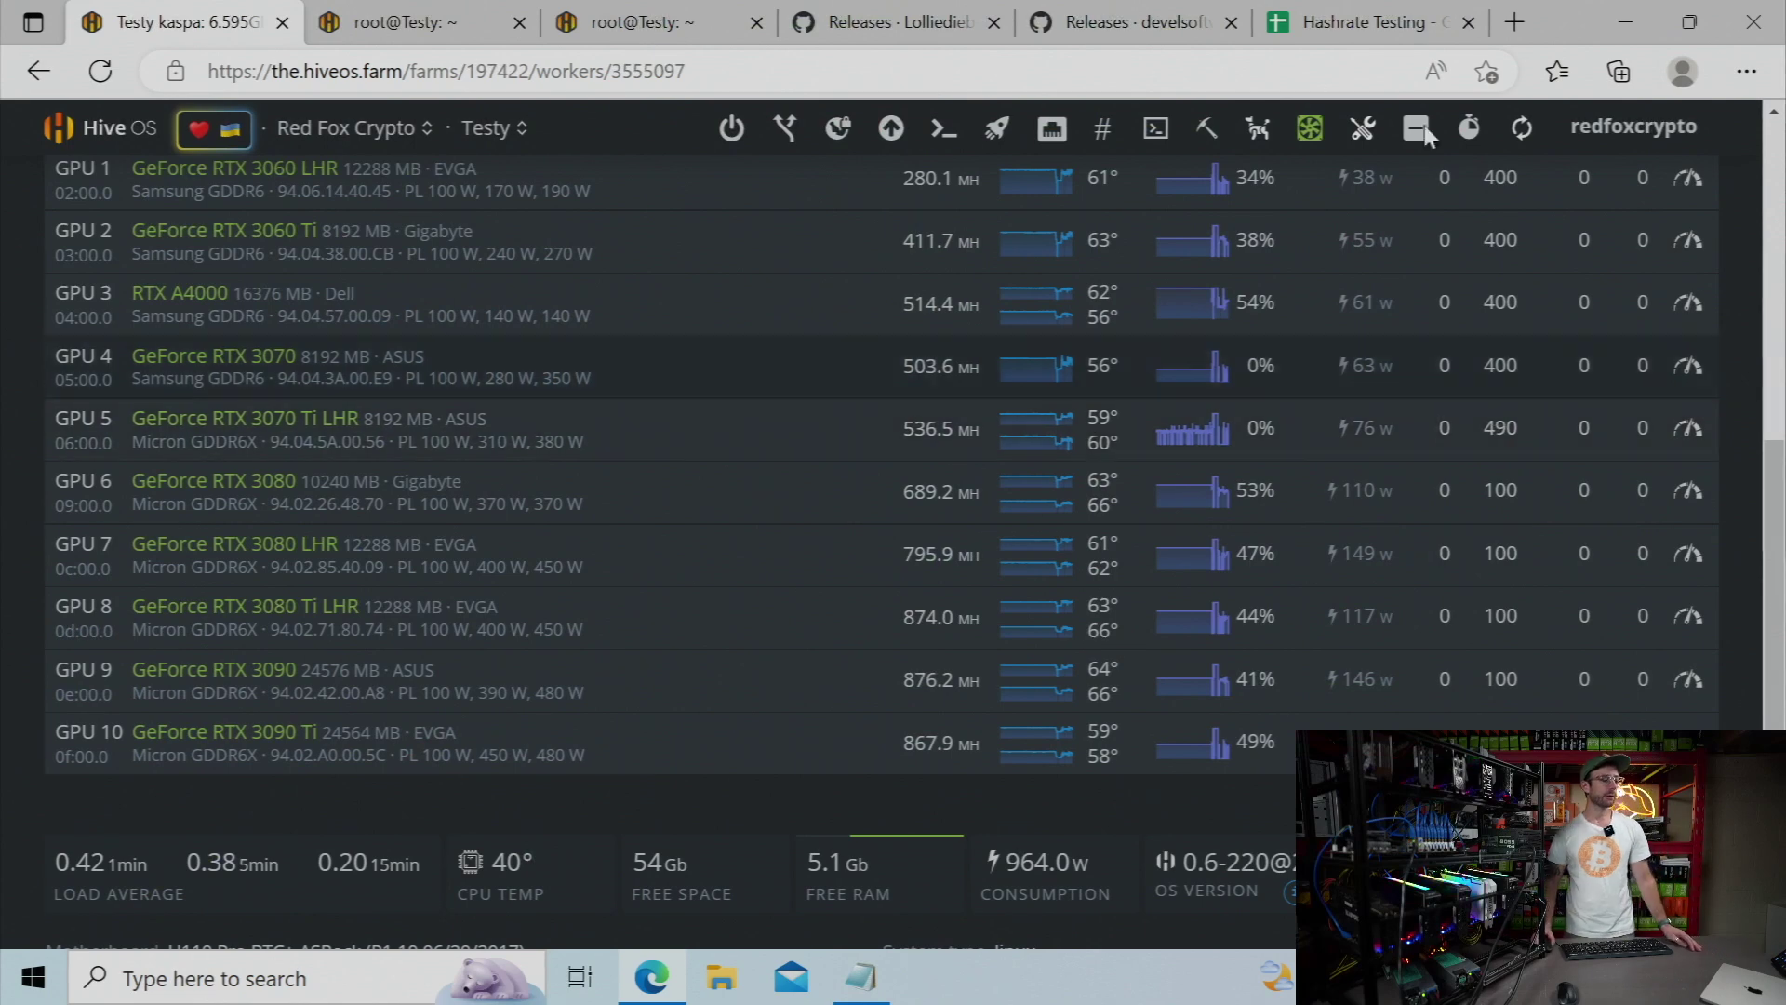
Run nvidia-smi -q -d voltage to list graphics voltages for all 11 GPUs.
{"action": "left_click", "coordinate": [652, 23]}
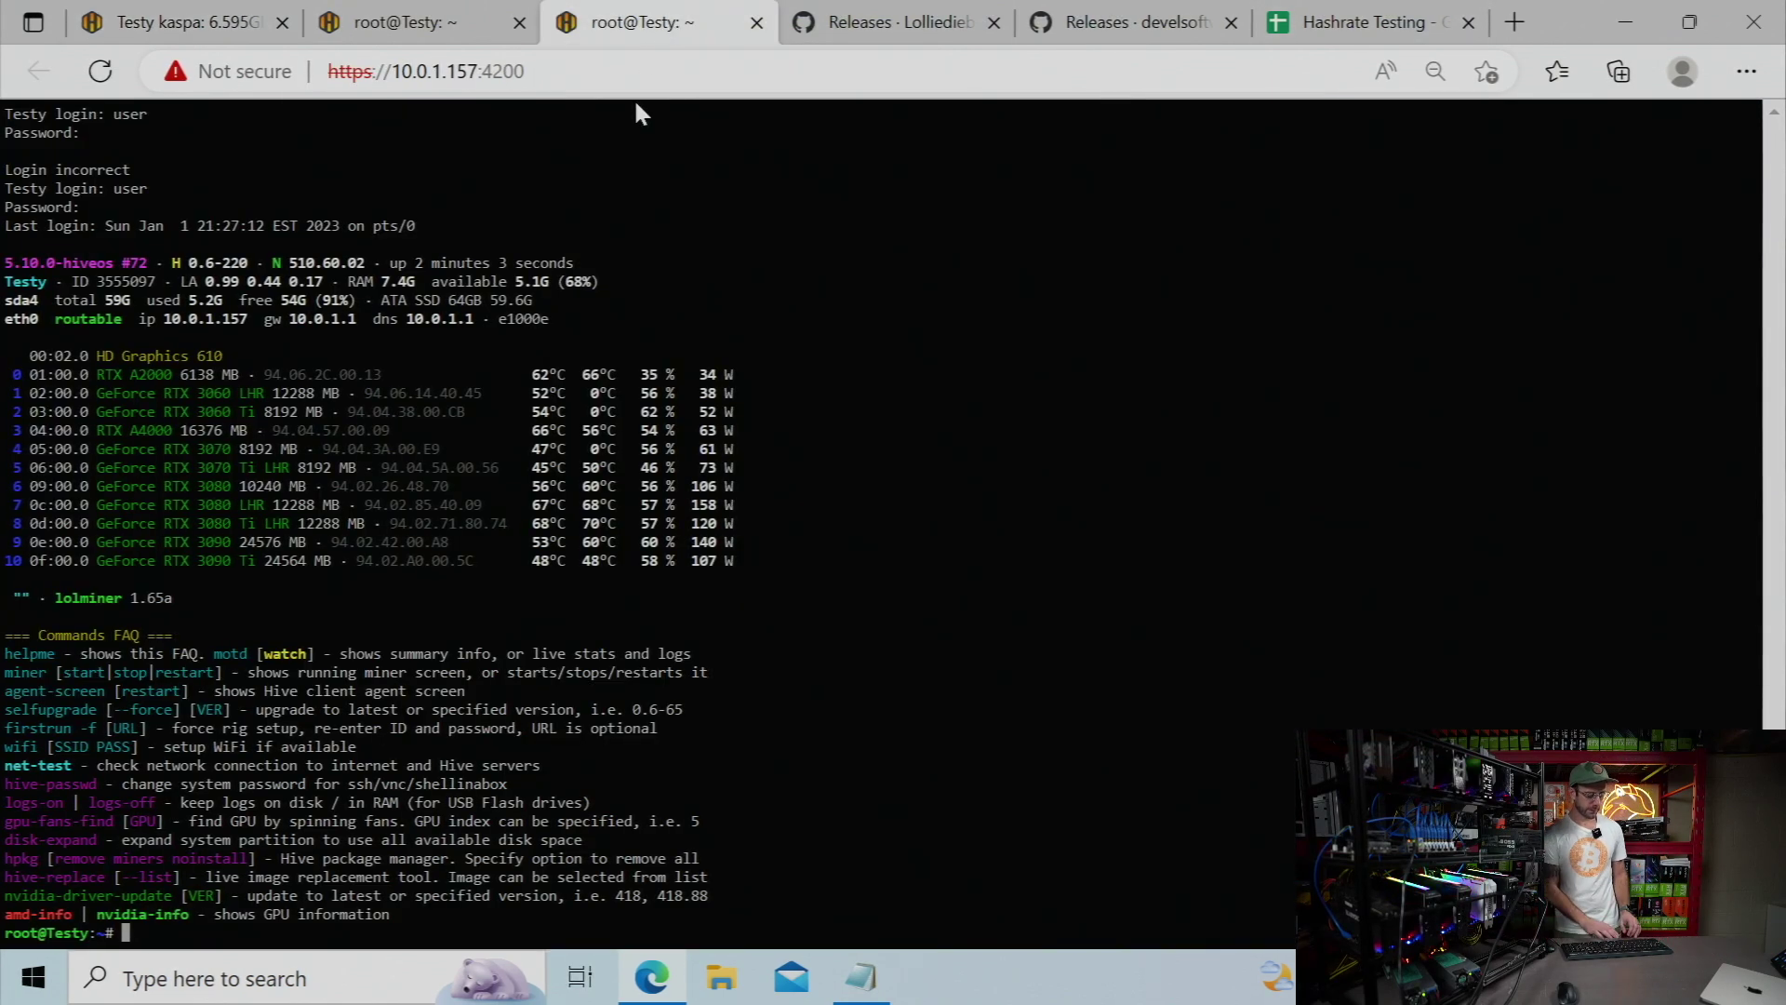
{"action": "type", "text": "nvidia-s"}
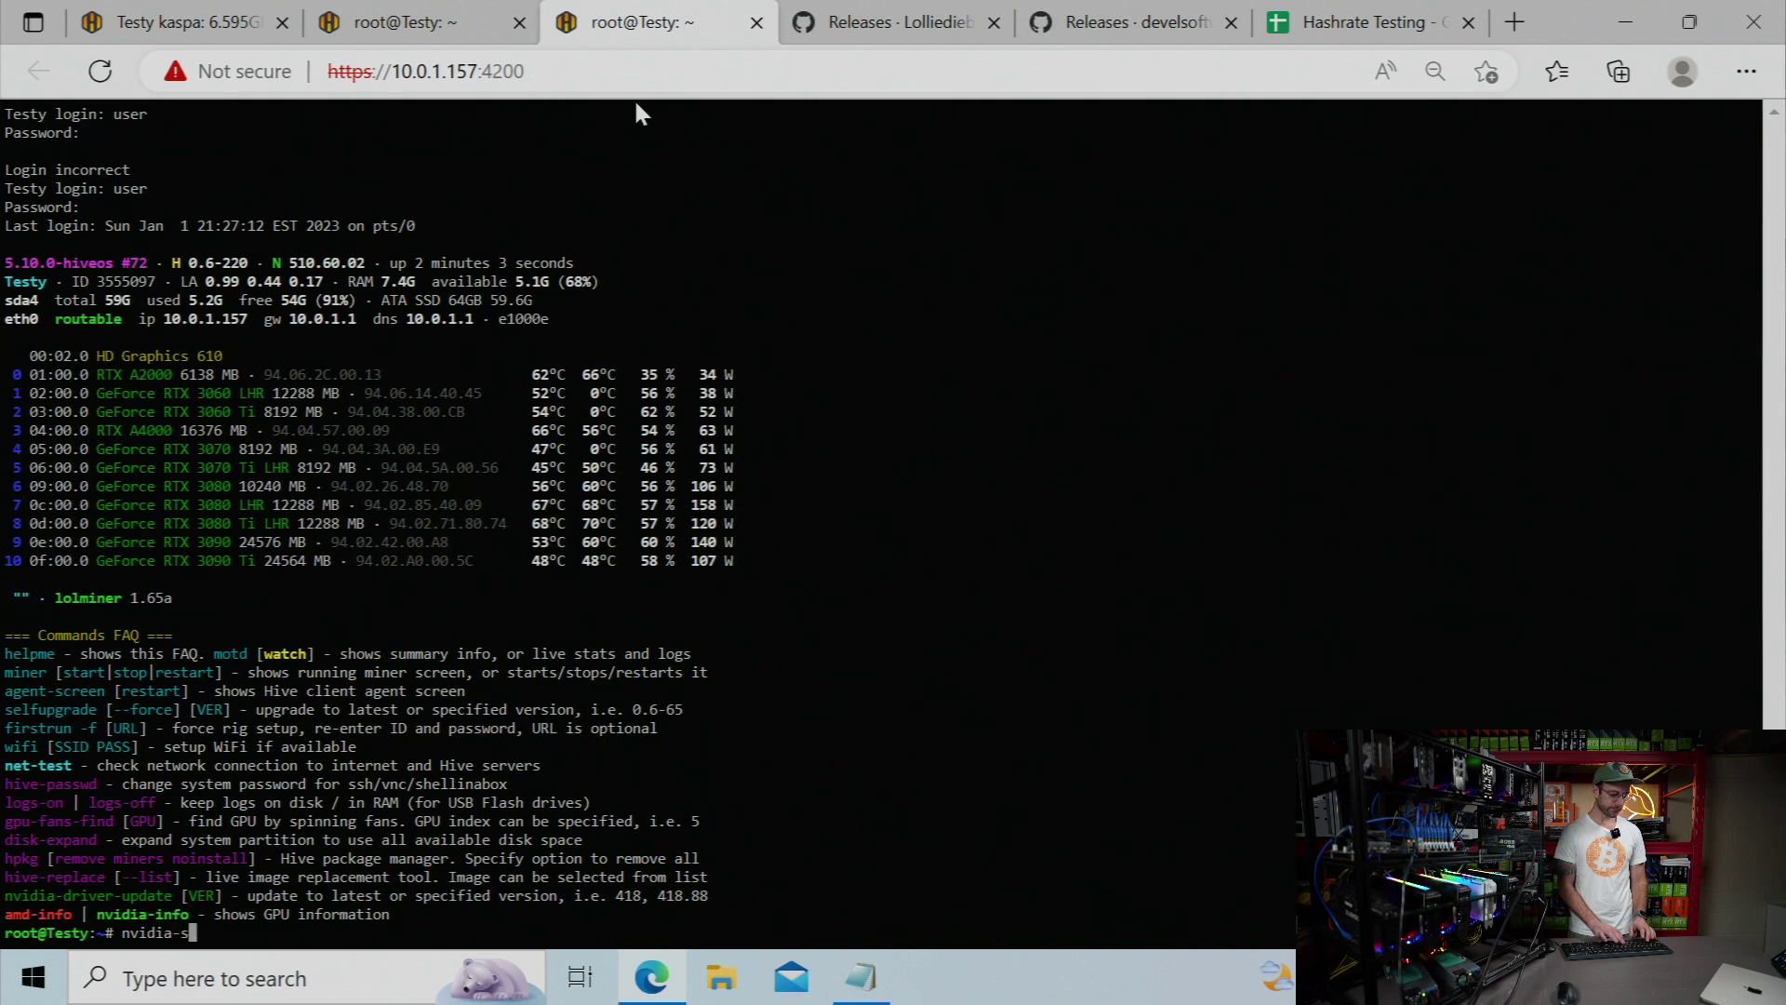
{"action": "type", "text": "mi -q -"}
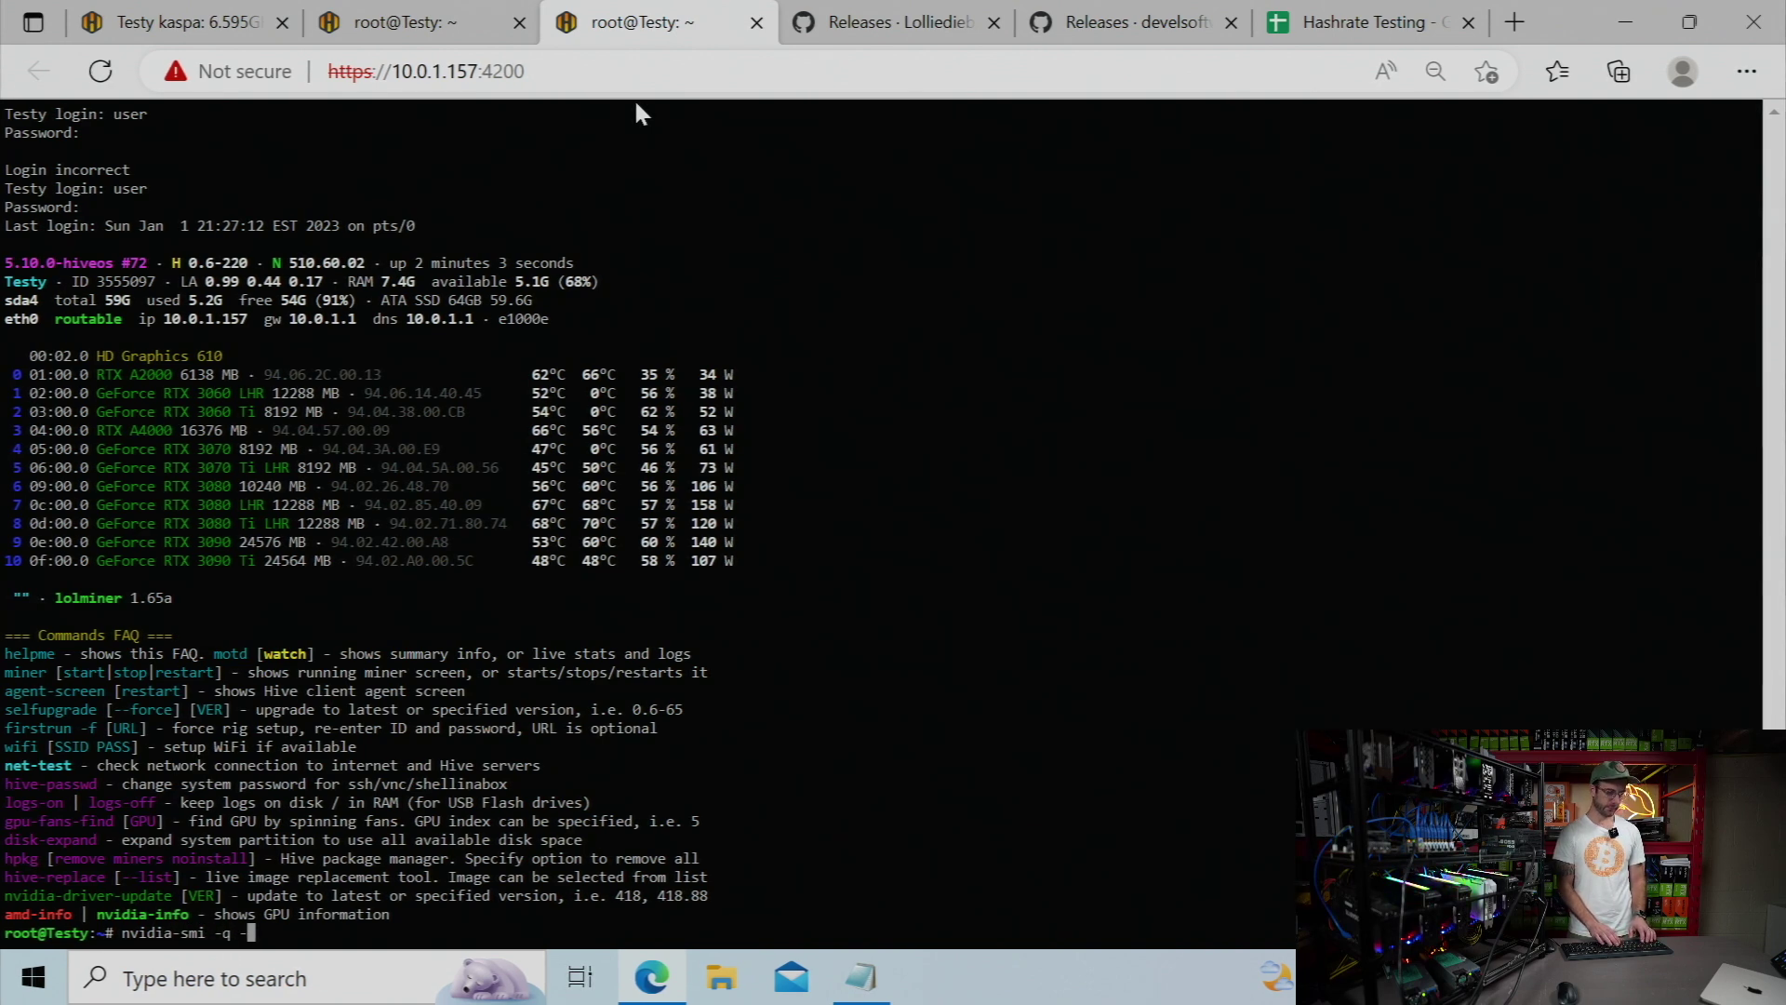
{"action": "type", "text": "d v"}
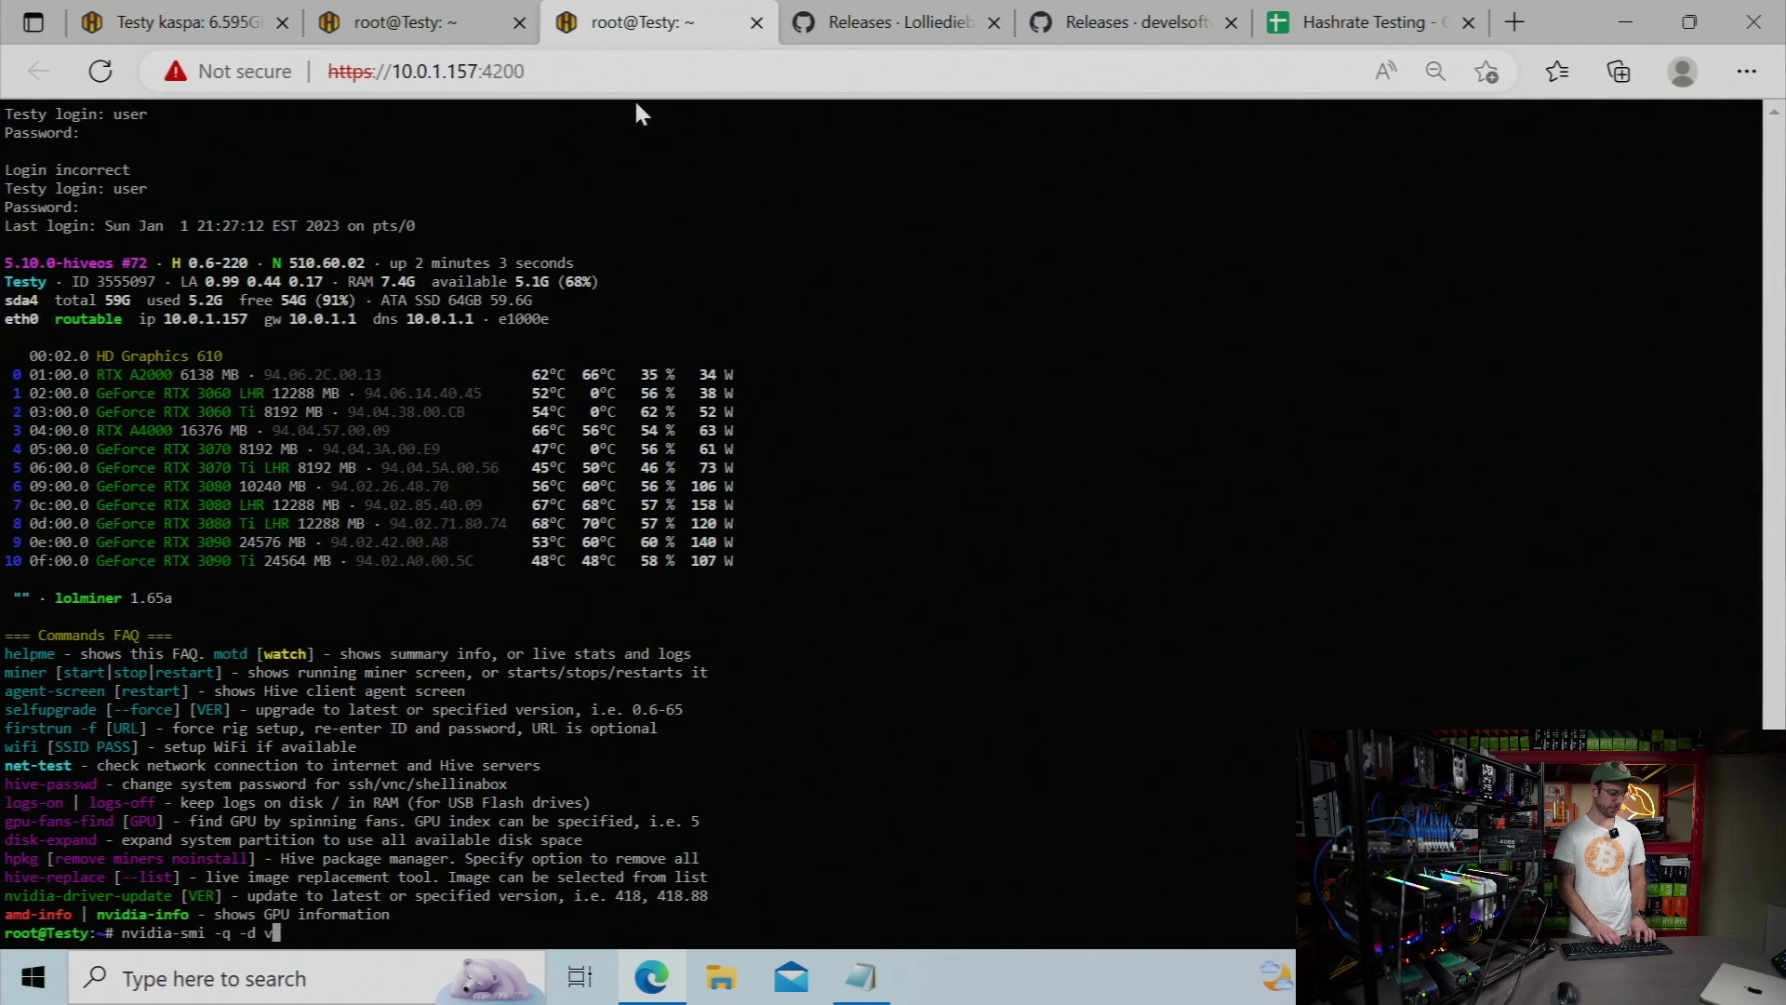
{"action": "type", "text": "oltage"}
{"action": "key", "text": "Return"}
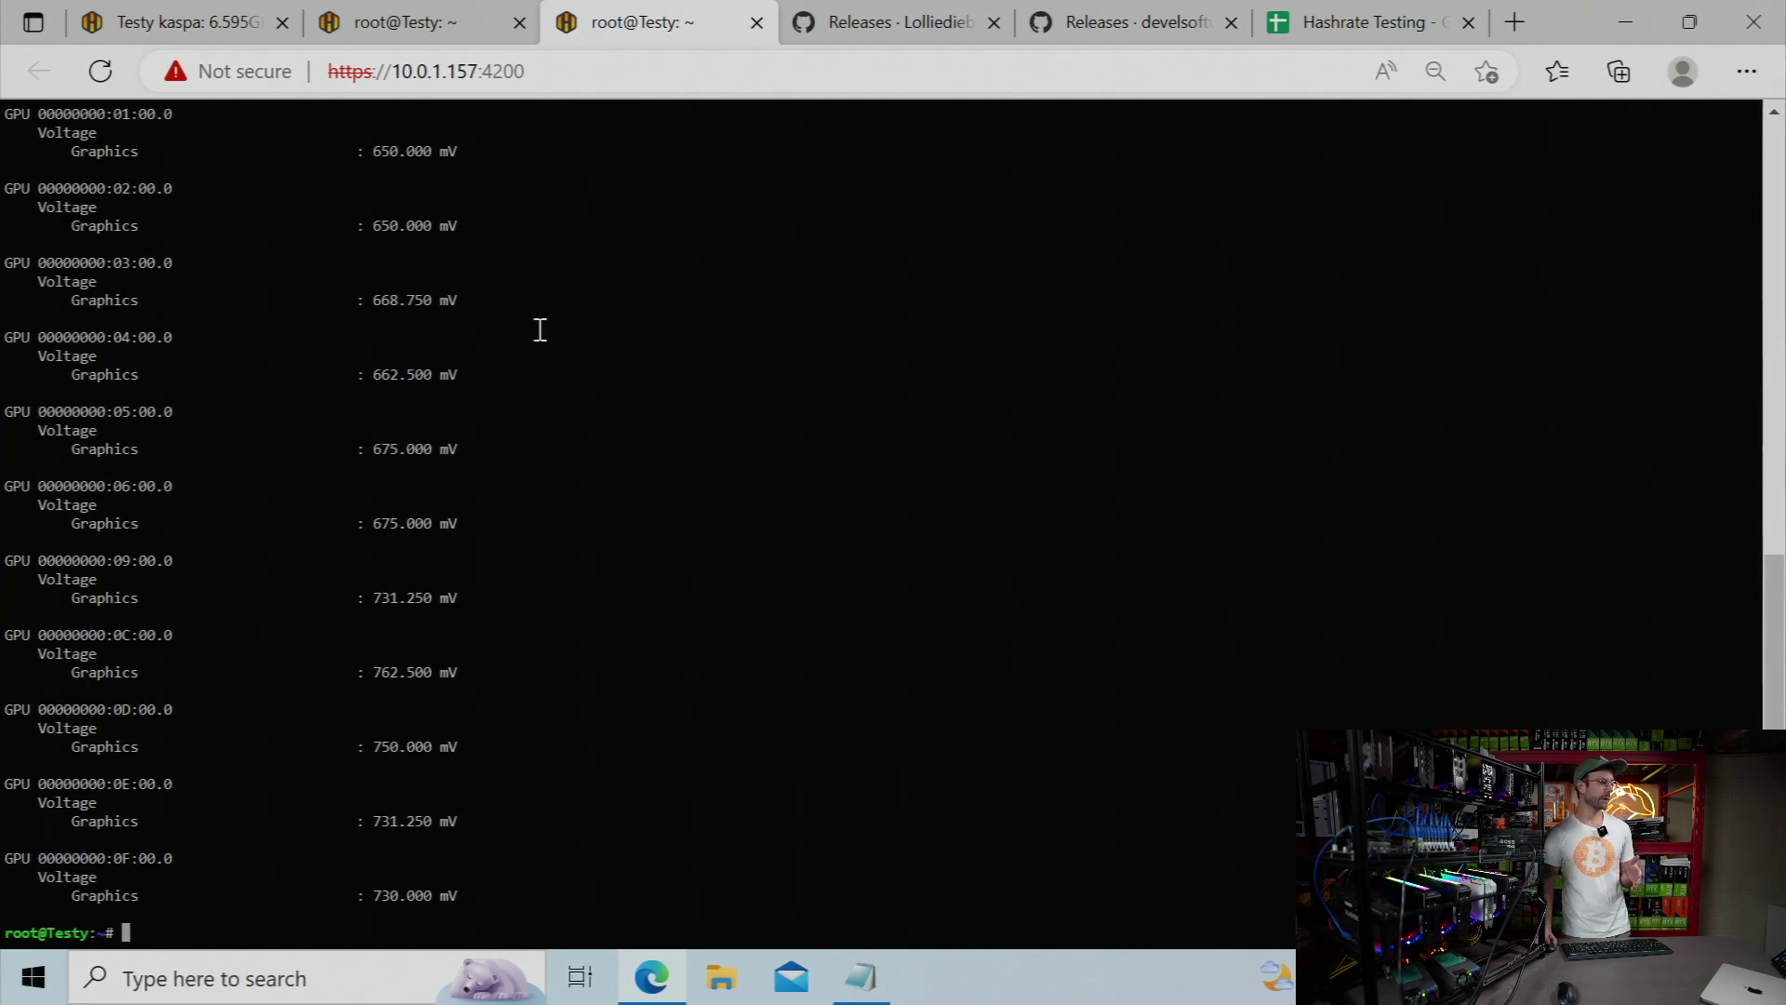
{"action": "scroll", "coordinate": [540, 333], "scroll_direction": "up", "scroll_amount": 5}
{"action": "scroll", "coordinate": [540, 335], "scroll_direction": "down", "scroll_amount": 3}
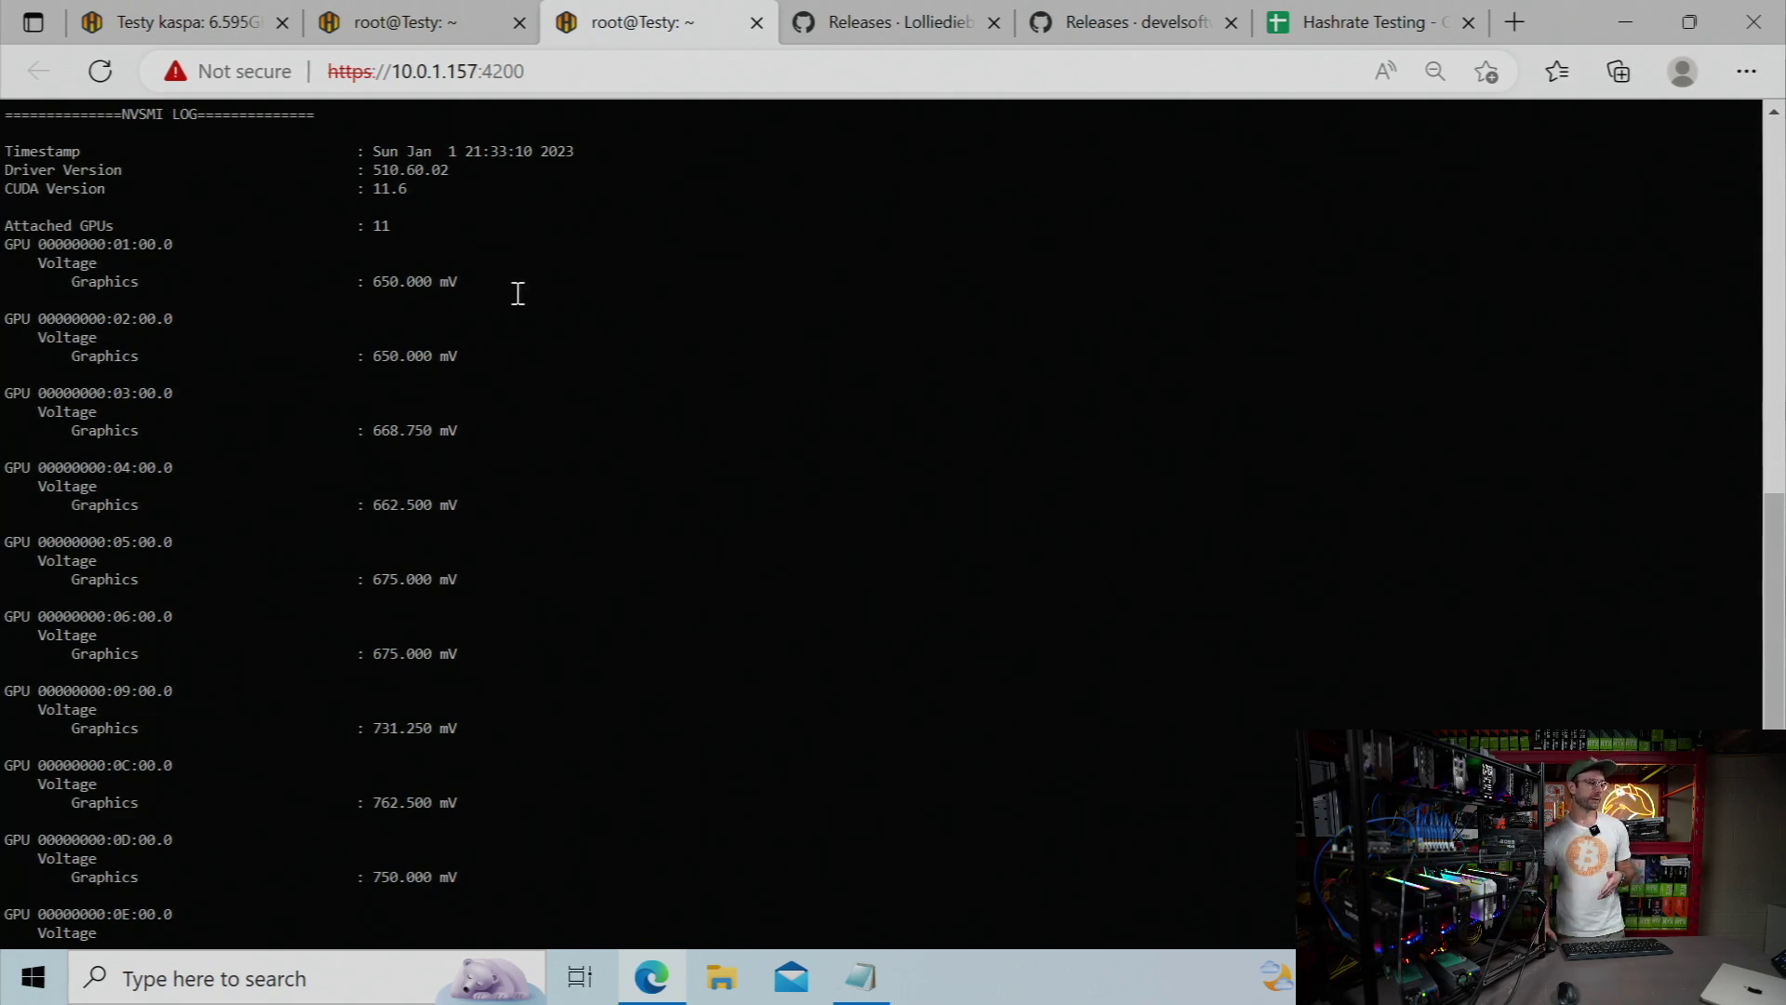
Compare the worker's CORE offsets against the terminal voltage readings, ending on the GPU list.
{"action": "left_click", "coordinate": [262, 17]}
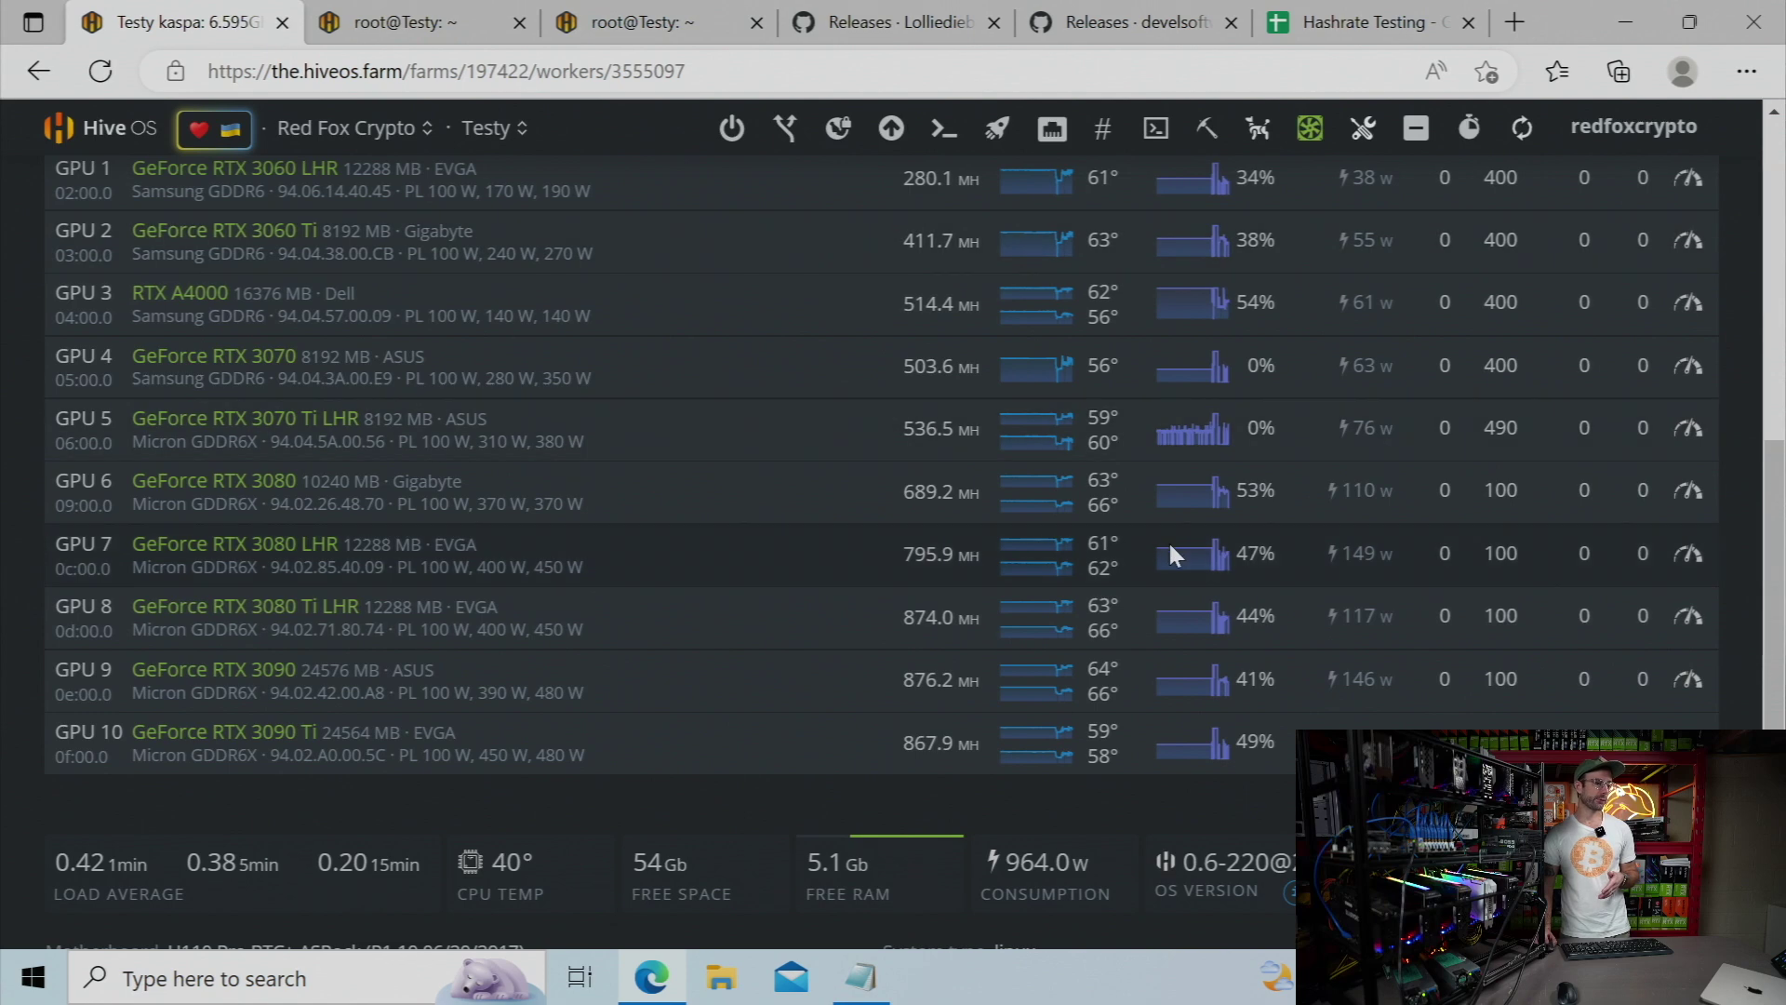
{"action": "scroll", "coordinate": [1168, 539], "scroll_direction": "down", "scroll_amount": 3}
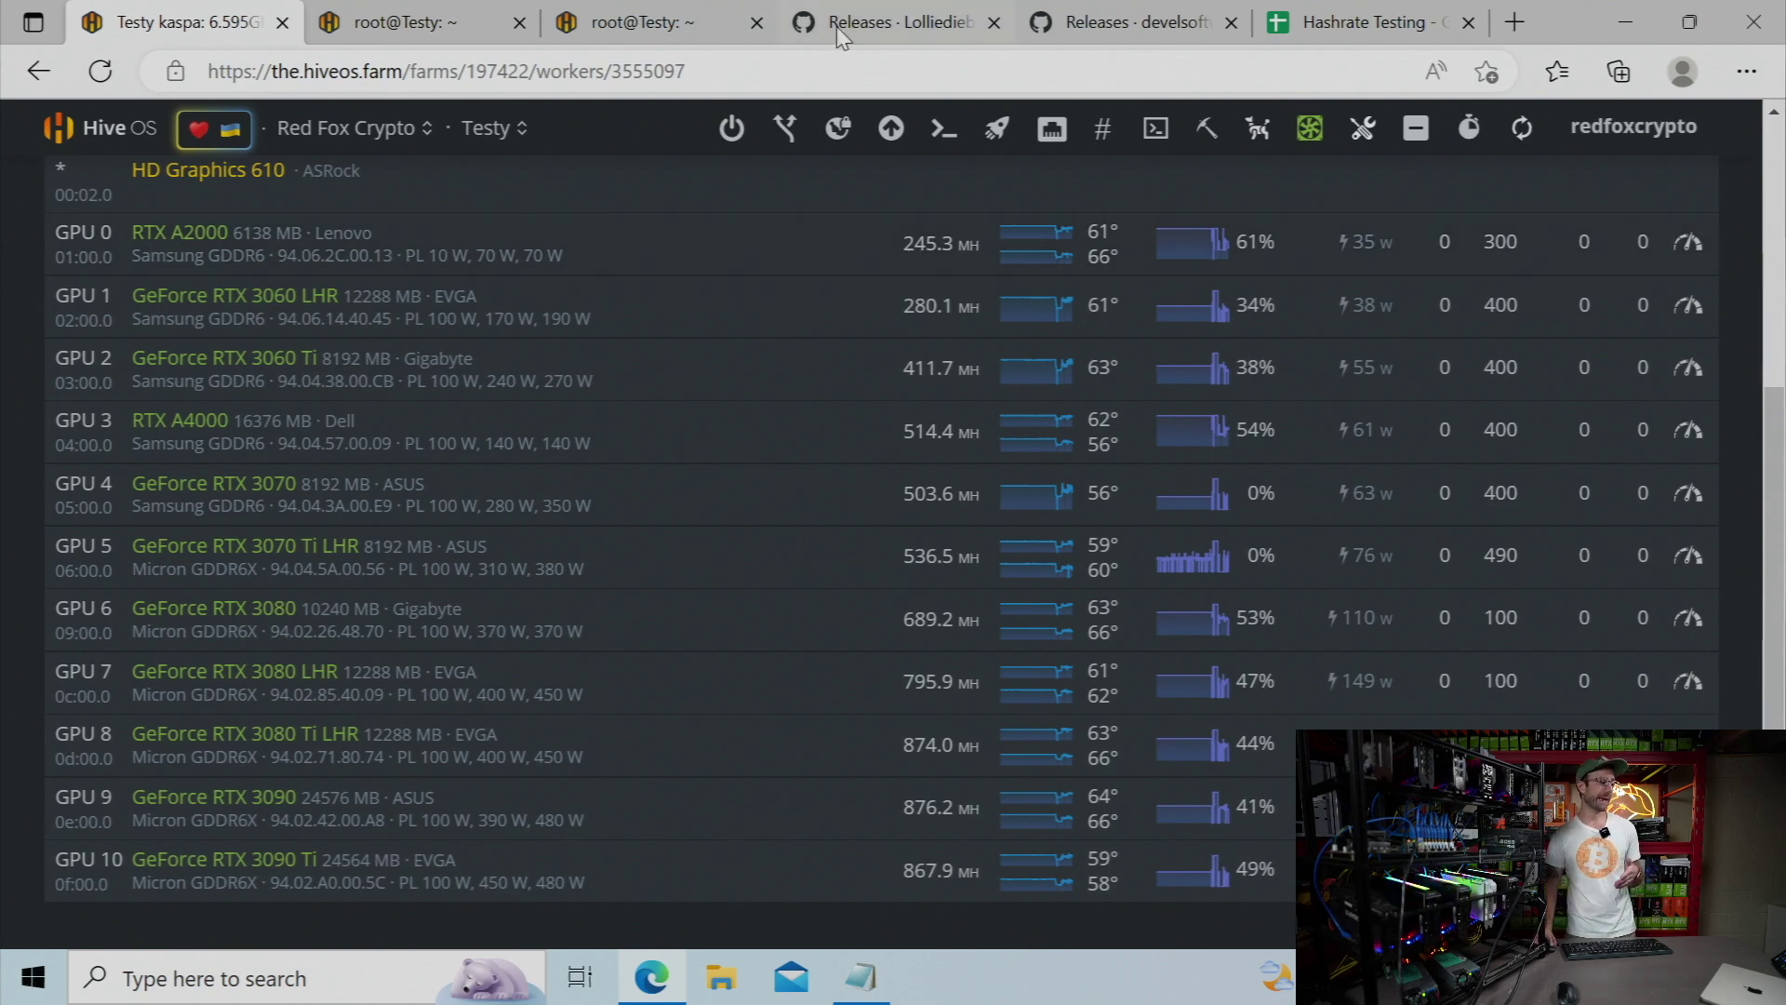
{"action": "left_click", "coordinate": [684, 28]}
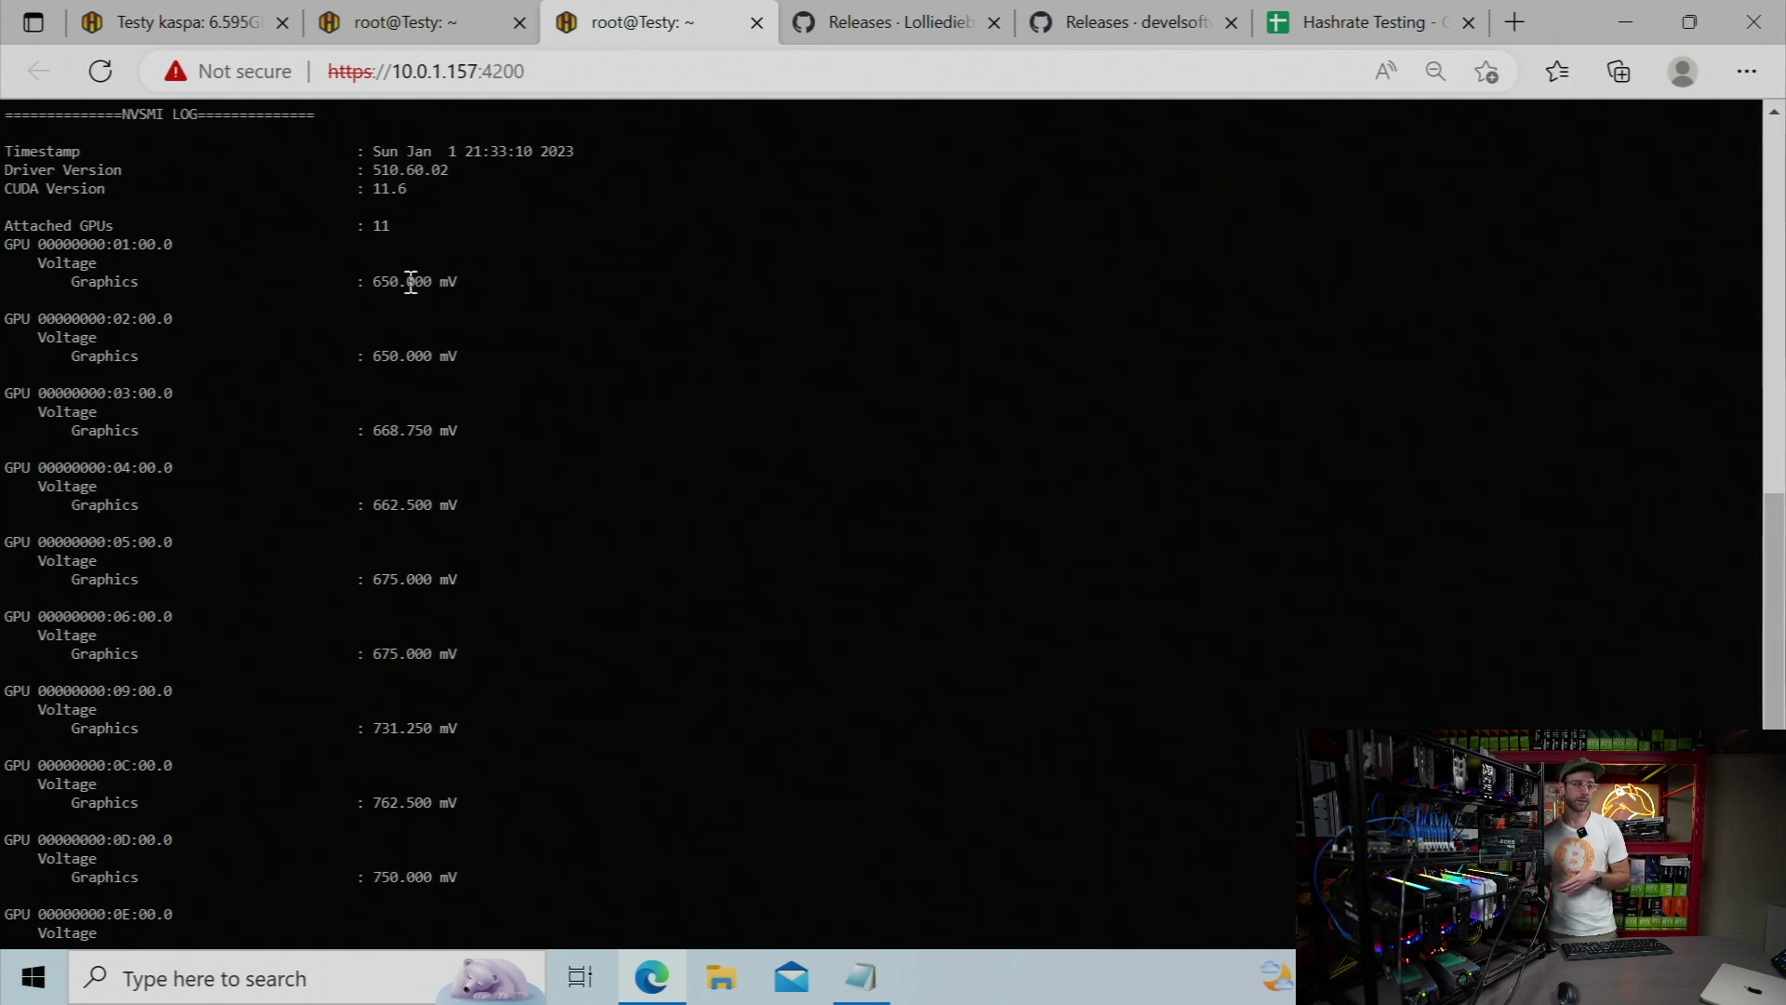
{"action": "left_click", "coordinate": [232, 20]}
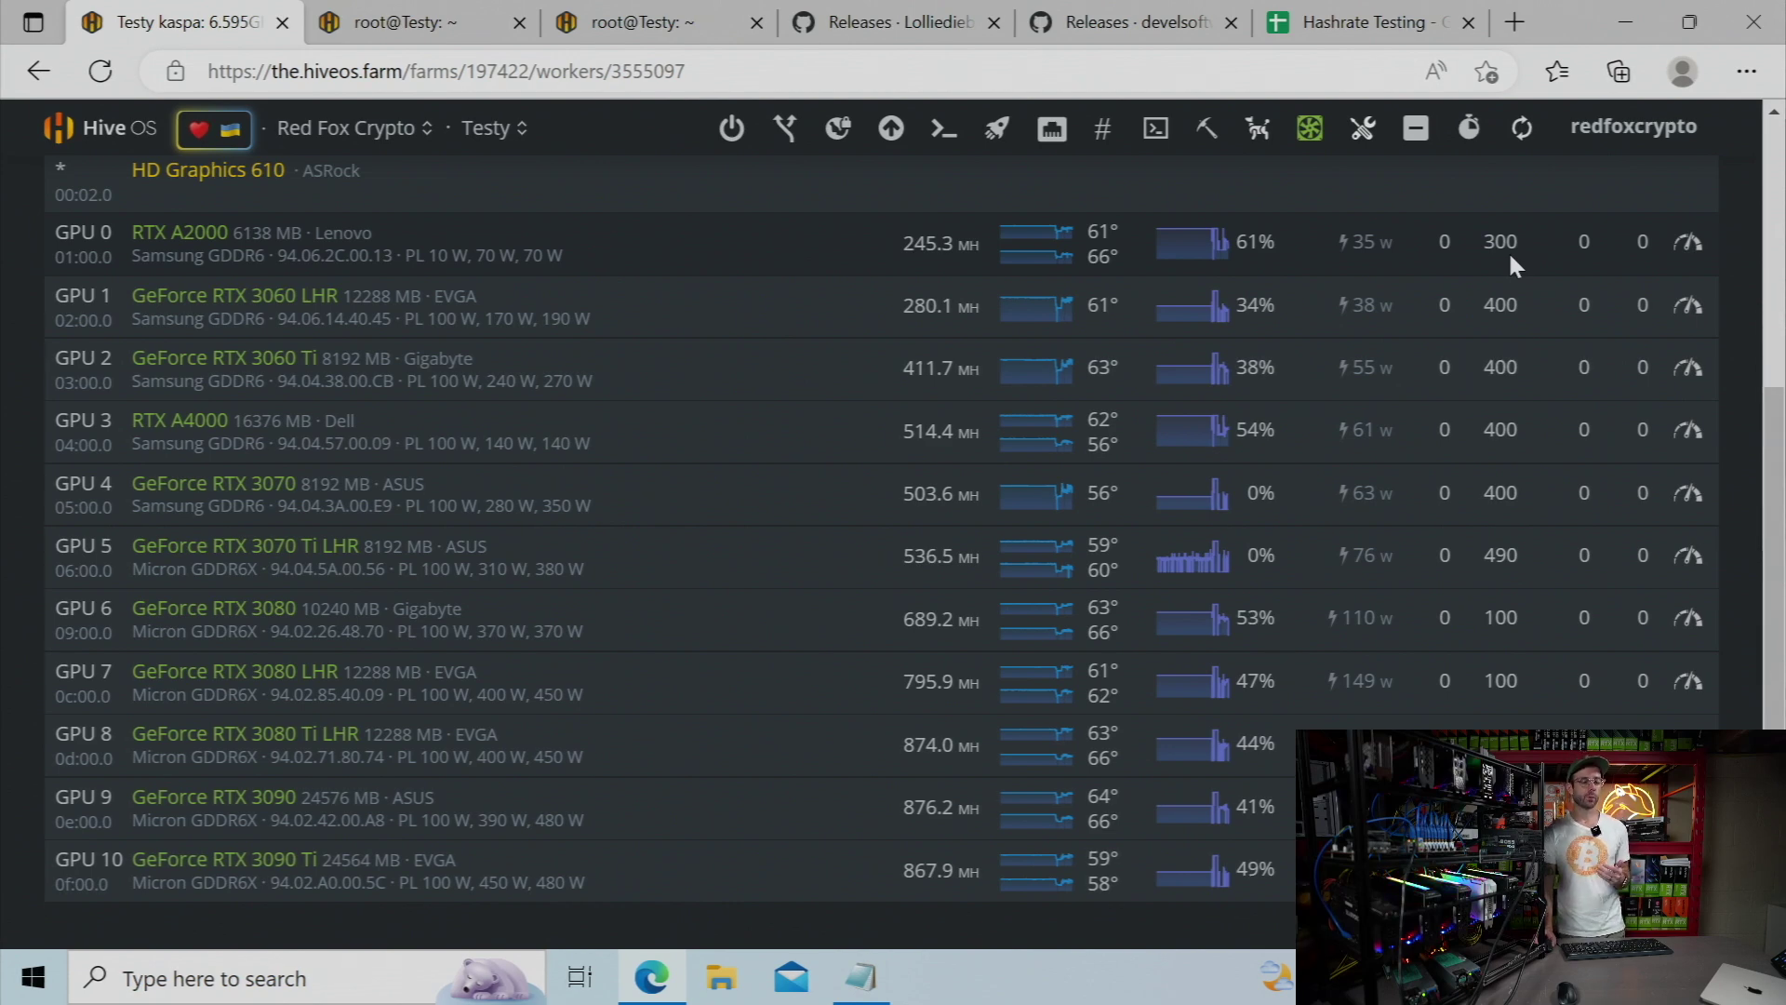
{"action": "left_click", "coordinate": [663, 25]}
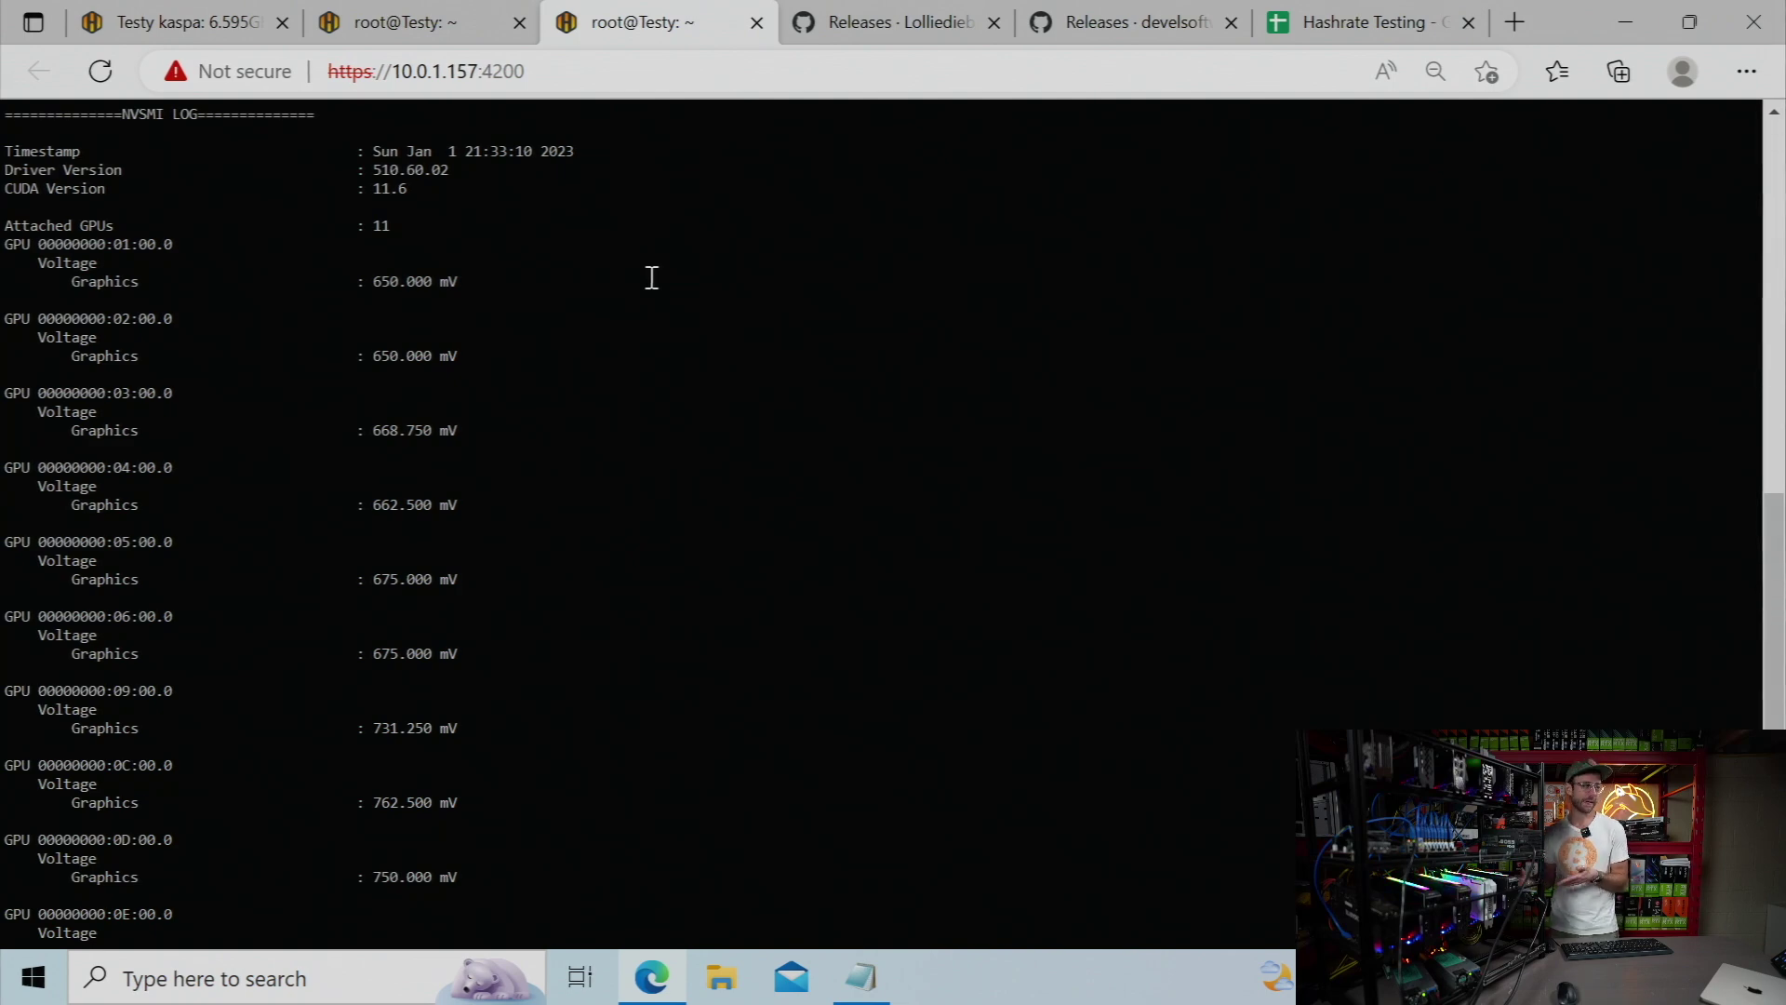
{"action": "left_click", "coordinate": [176, 22]}
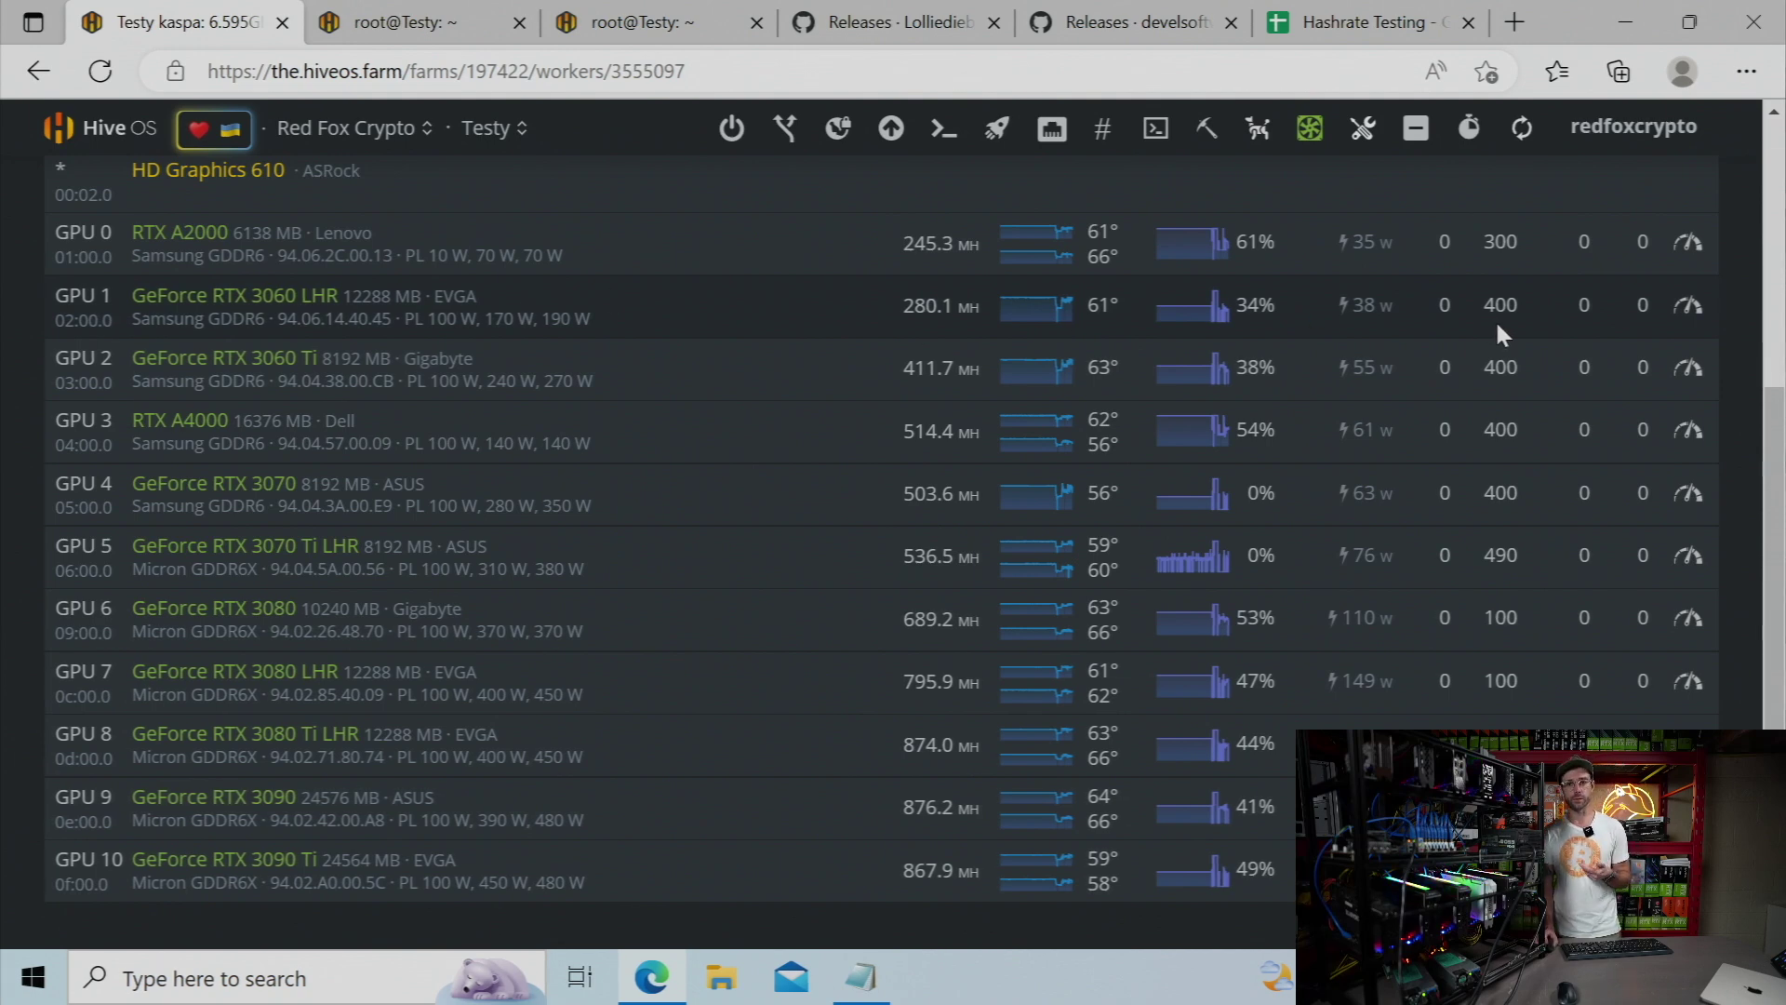
{"action": "scroll", "coordinate": [1494, 320], "scroll_direction": "down", "scroll_amount": 1}
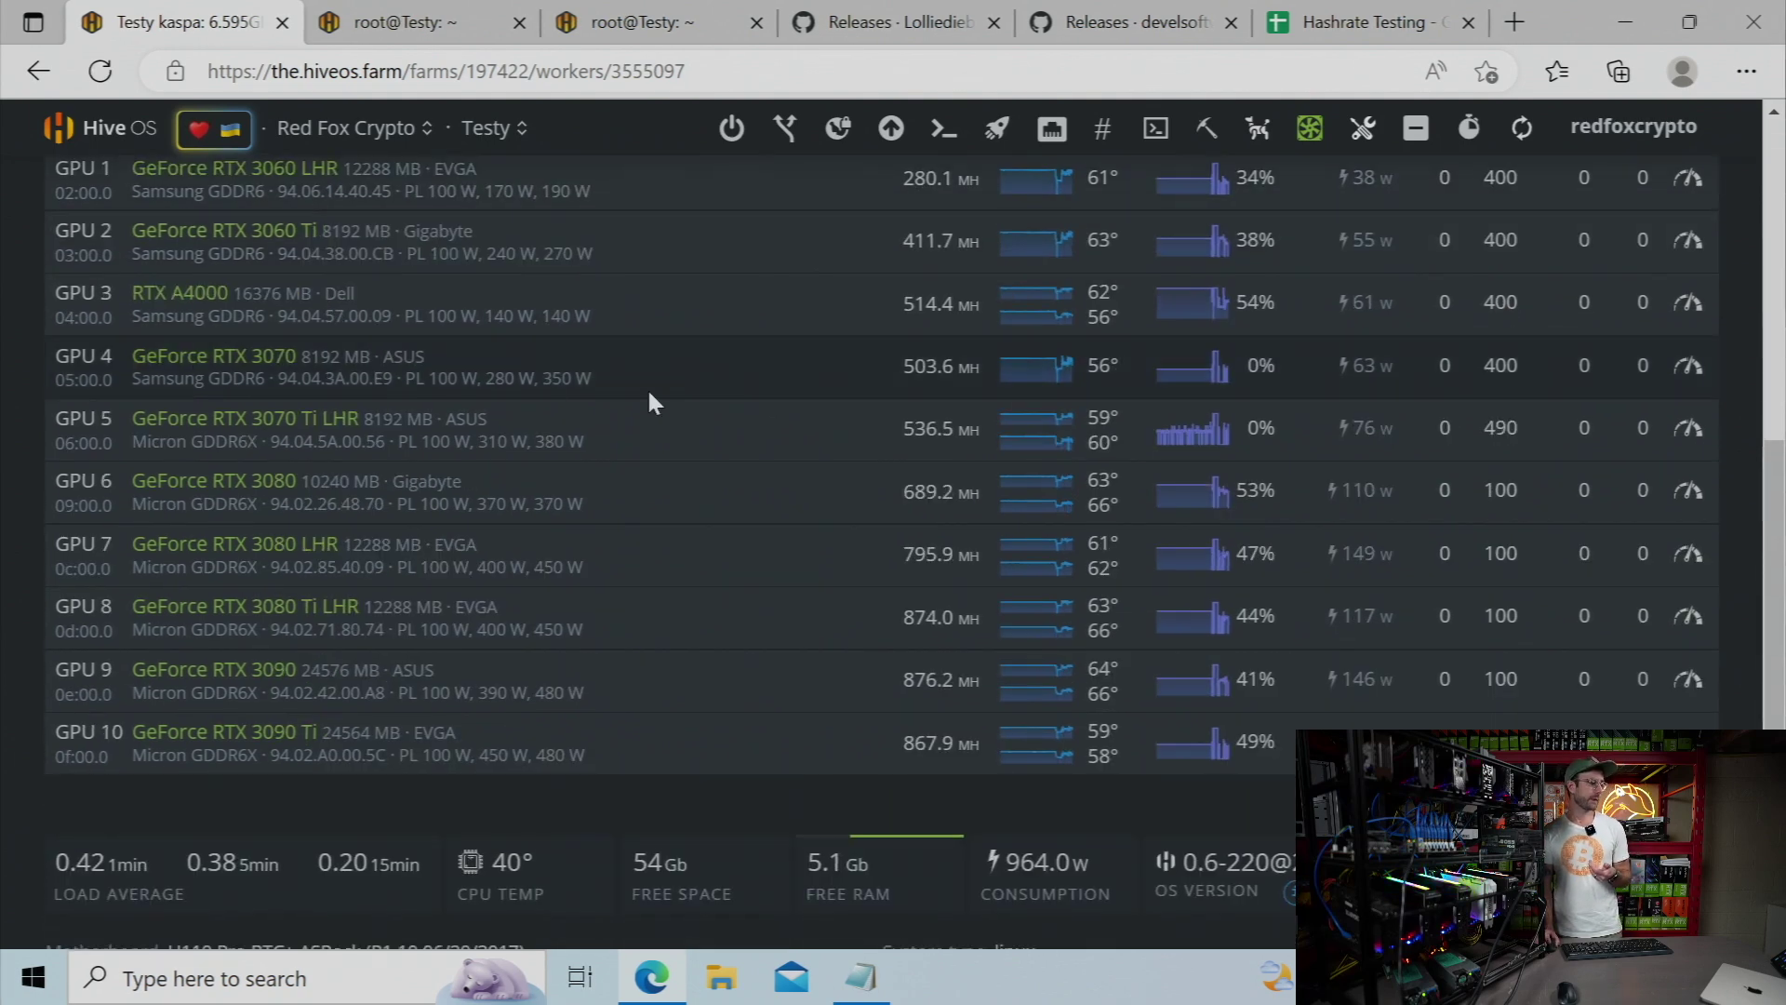
{"action": "scroll", "coordinate": [1481, 355], "scroll_direction": "down", "scroll_amount": 1}
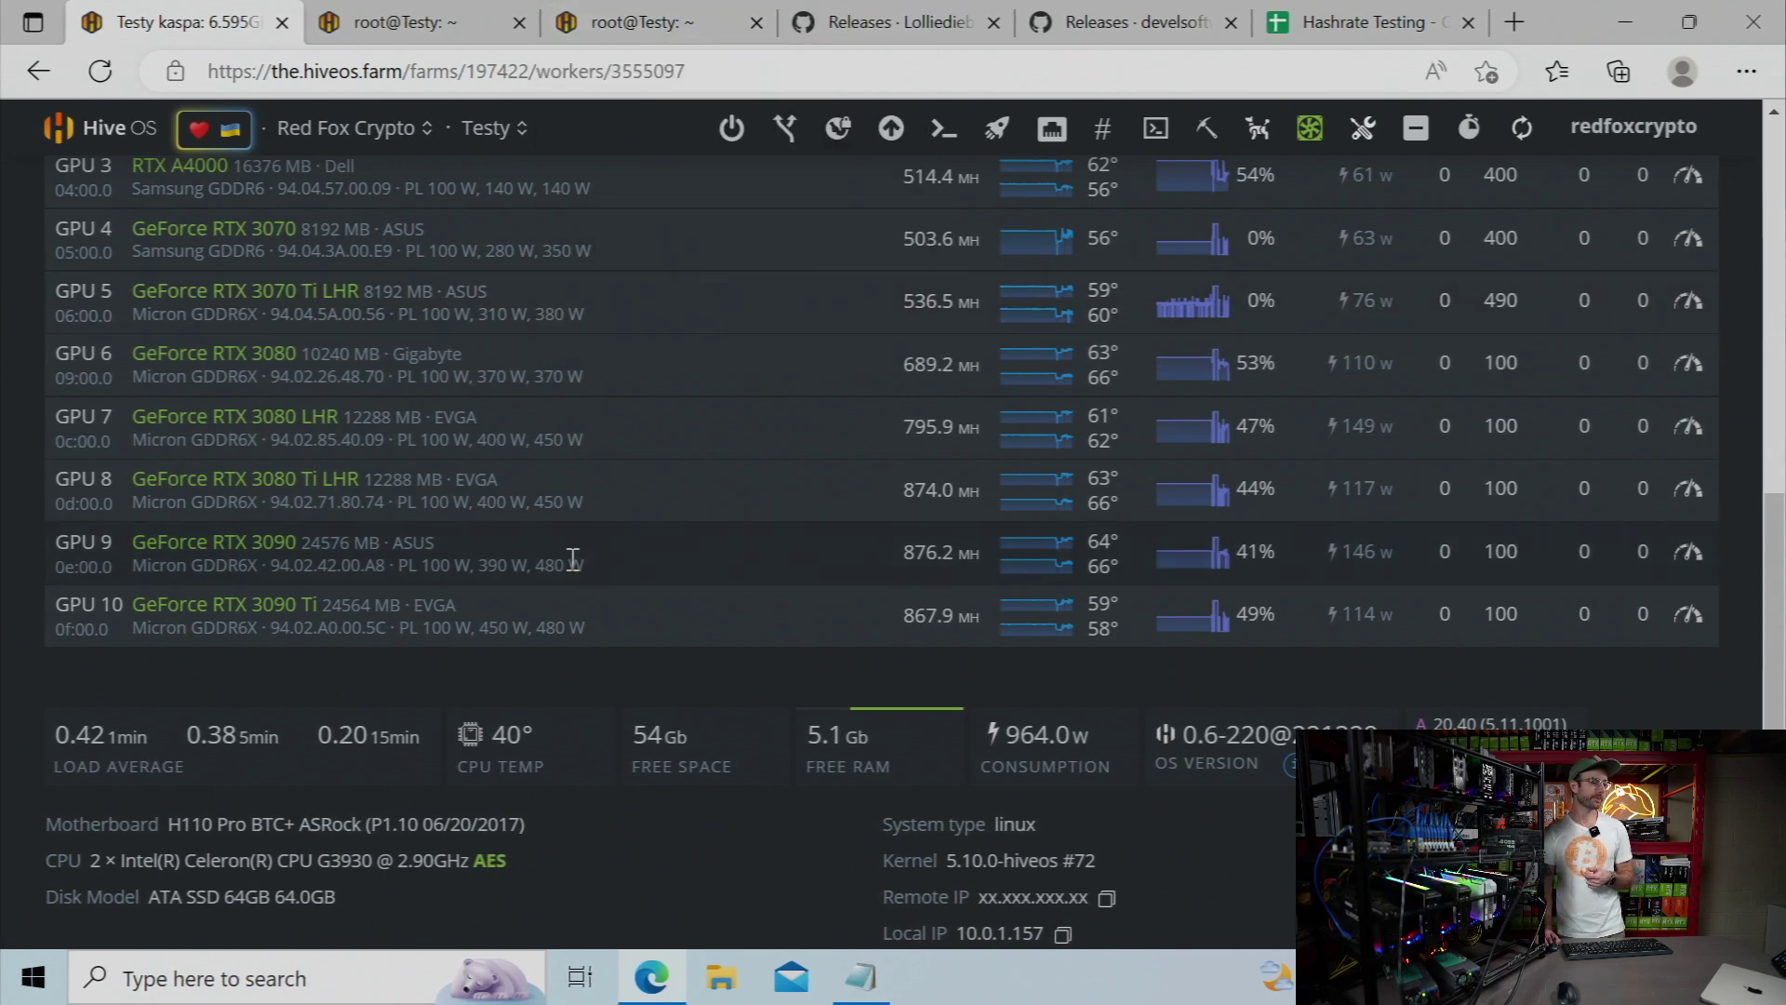
{"action": "scroll", "coordinate": [573, 558], "scroll_direction": "down", "scroll_amount": 1}
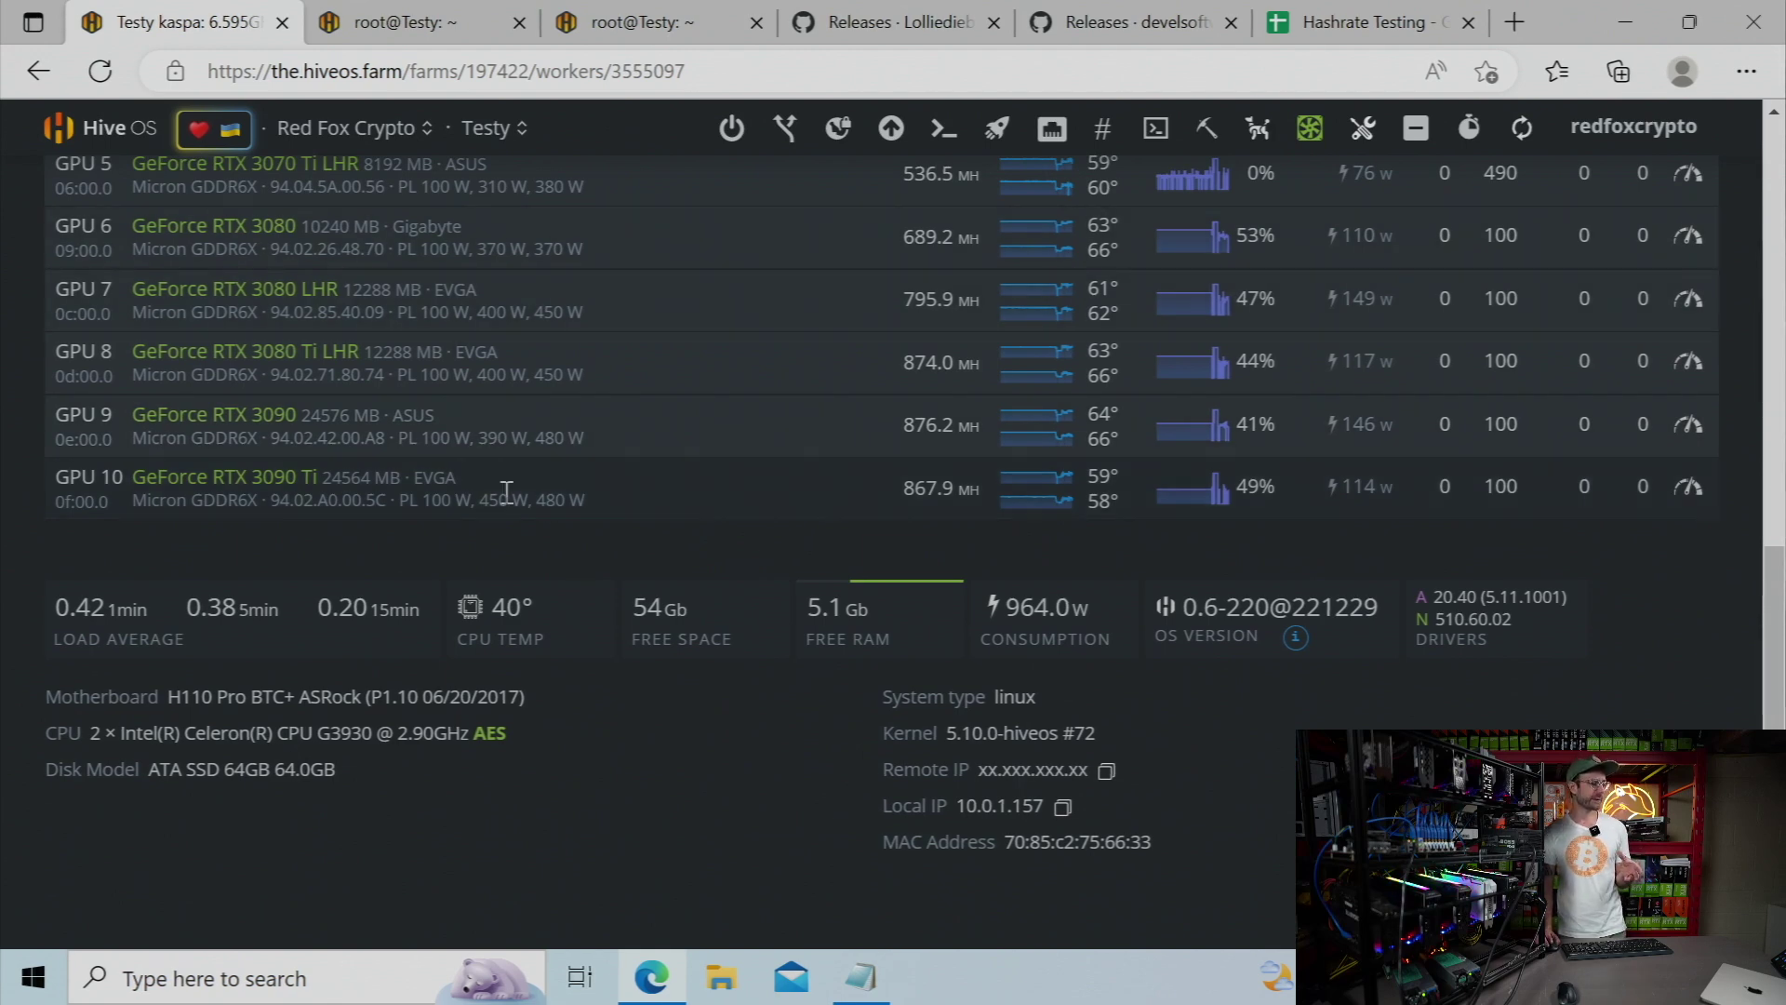
{"action": "scroll", "coordinate": [1135, 471], "scroll_direction": "up", "scroll_amount": 1}
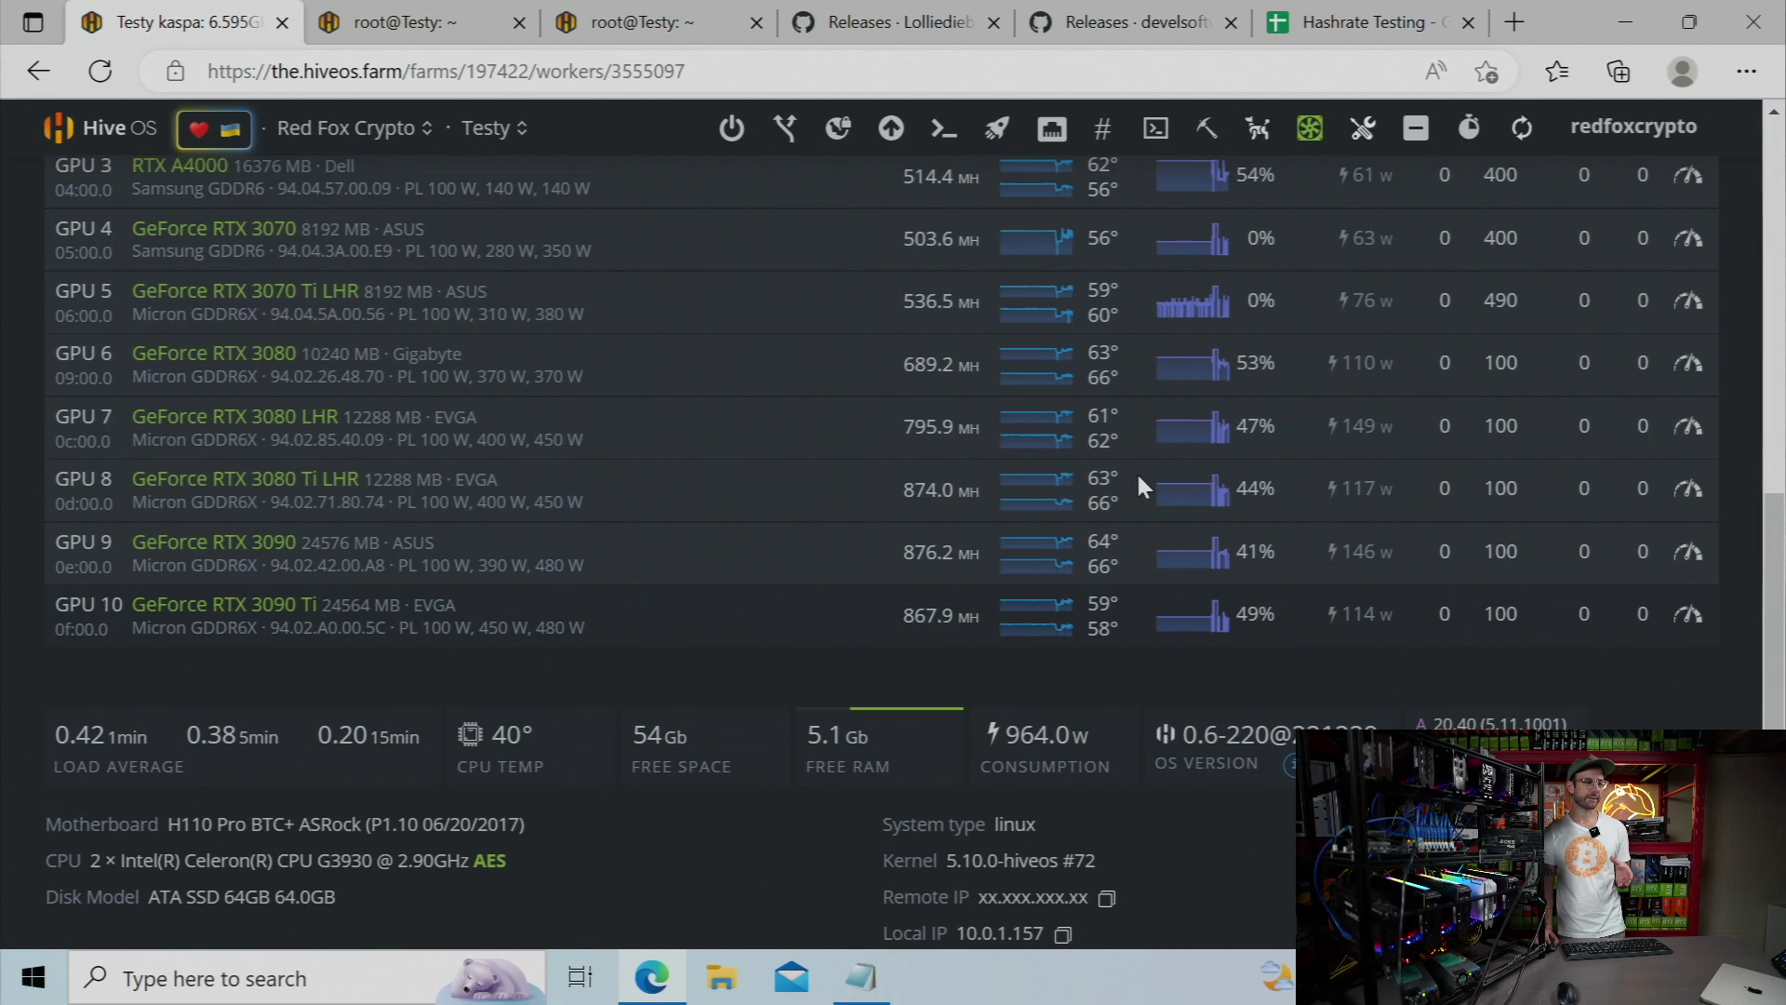
{"action": "scroll", "coordinate": [1136, 471], "scroll_direction": "up", "scroll_amount": 1}
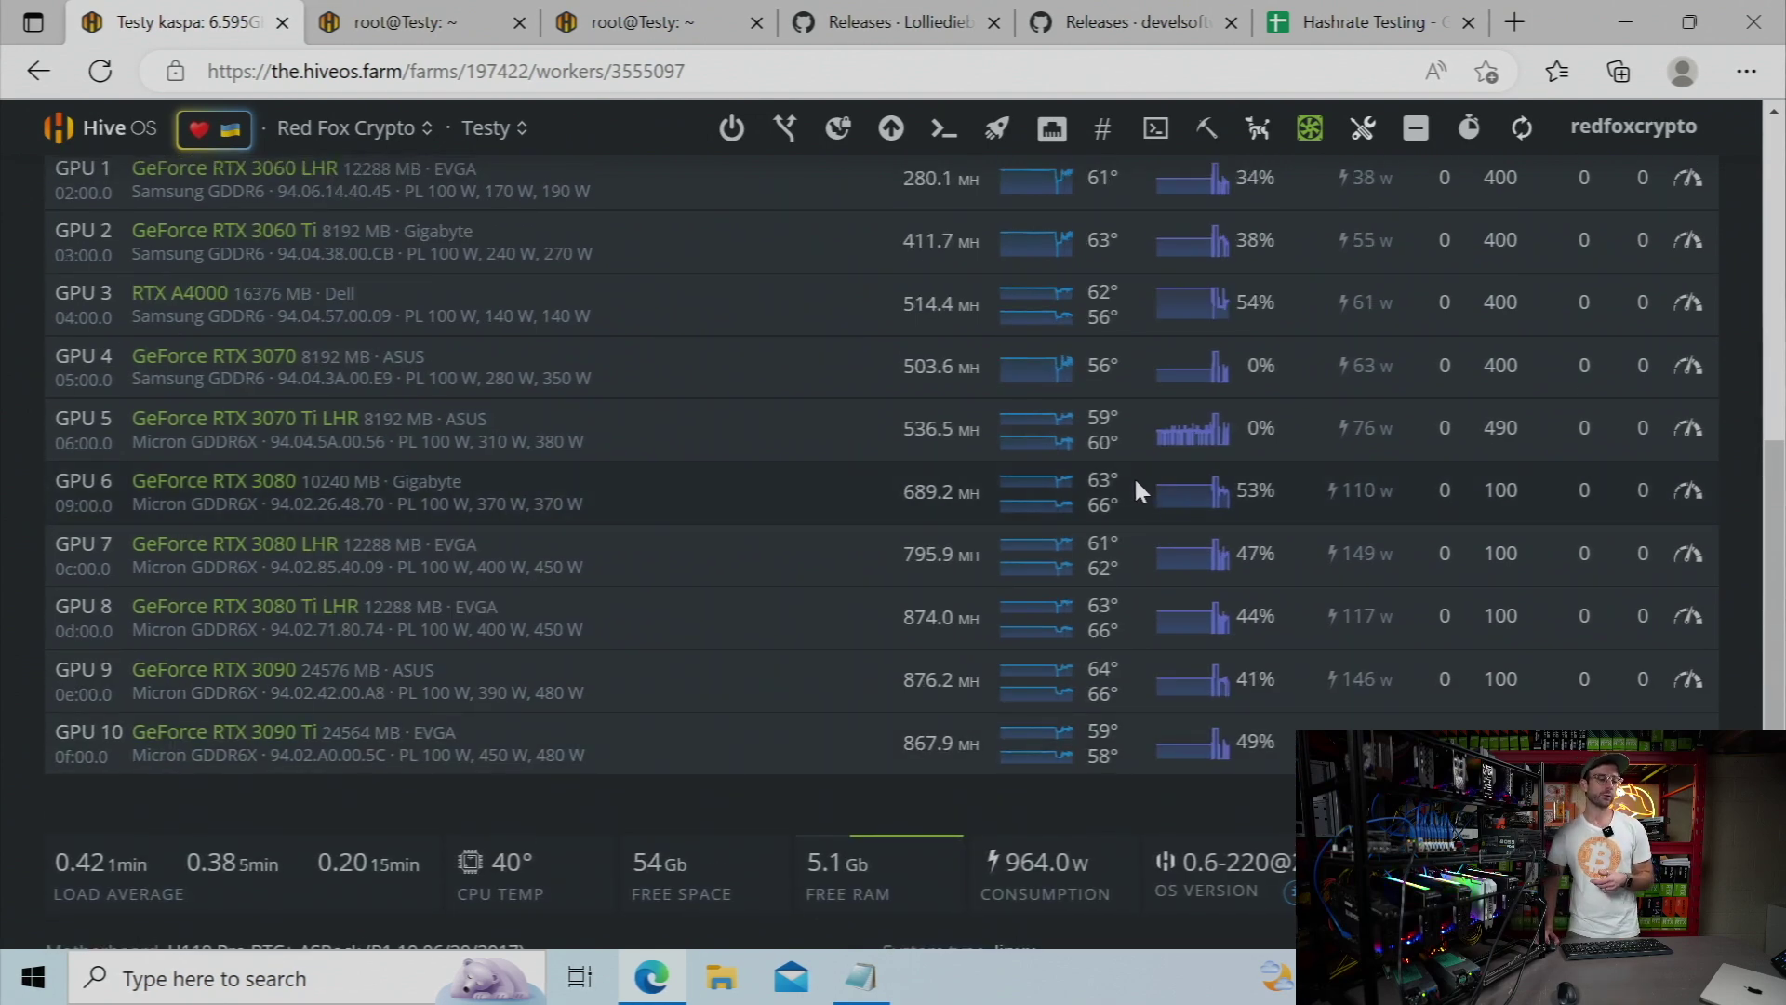
{"action": "scroll", "coordinate": [1135, 482], "scroll_direction": "up", "scroll_amount": 1}
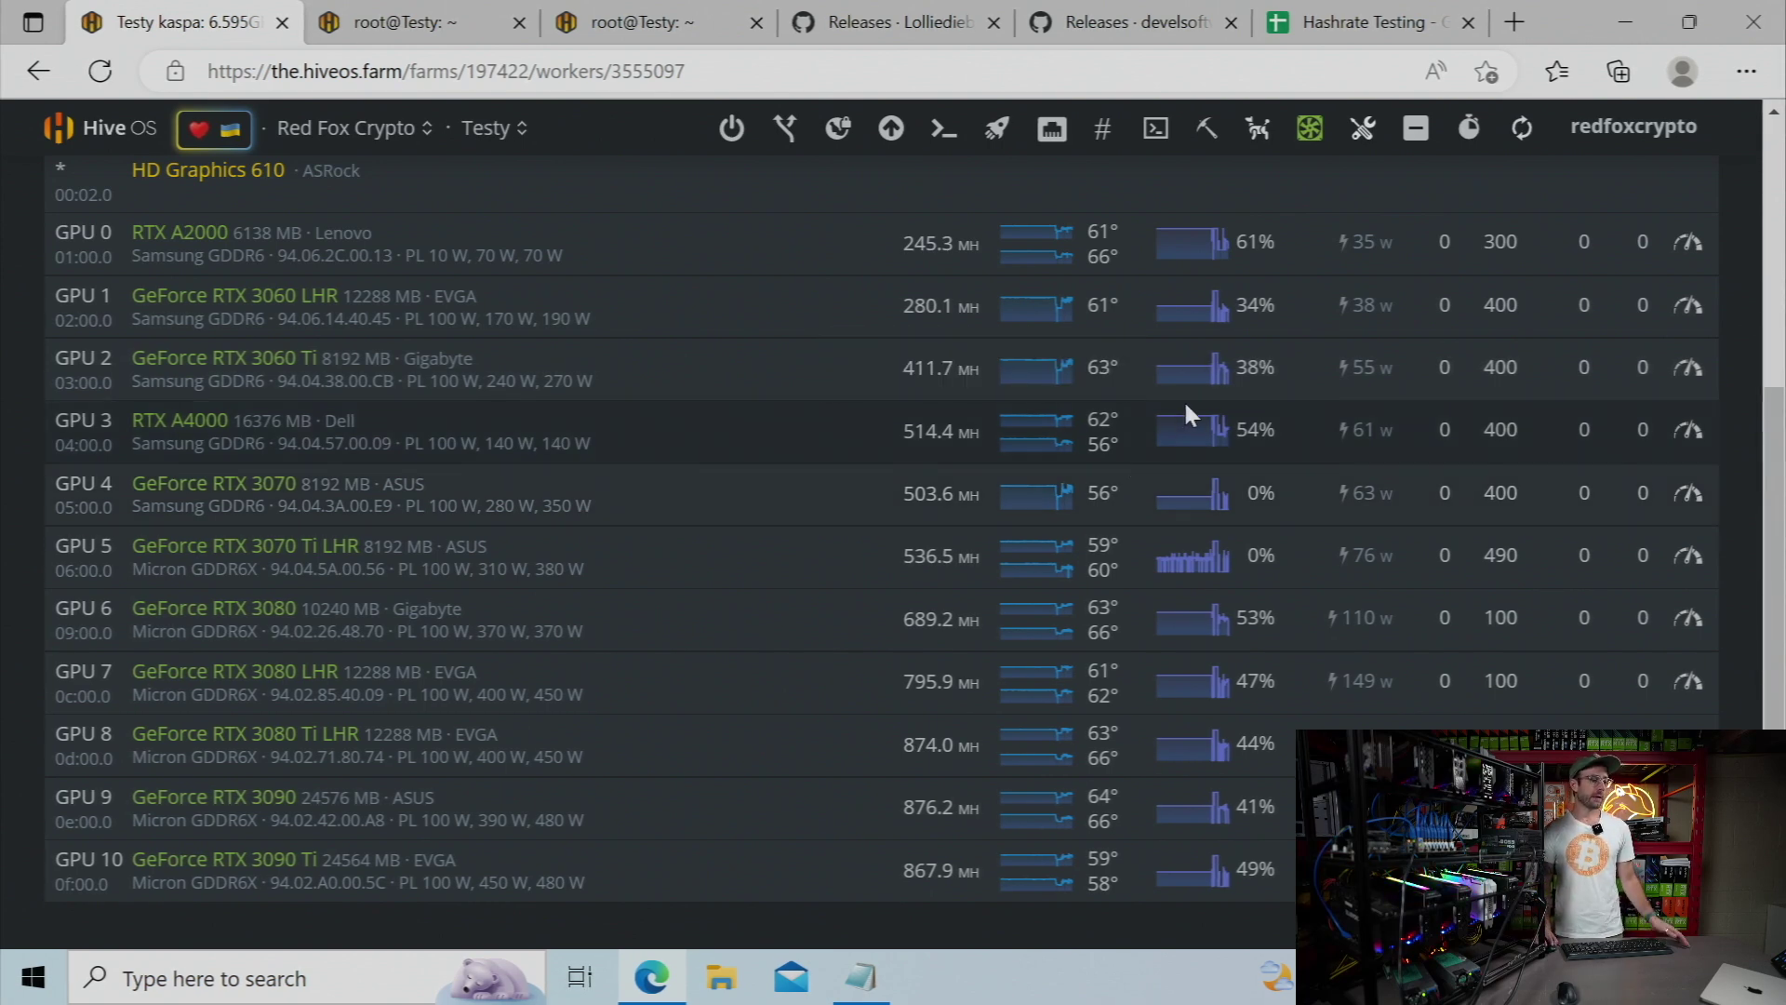
{"action": "mouse_move", "coordinate": [1126, 420]}
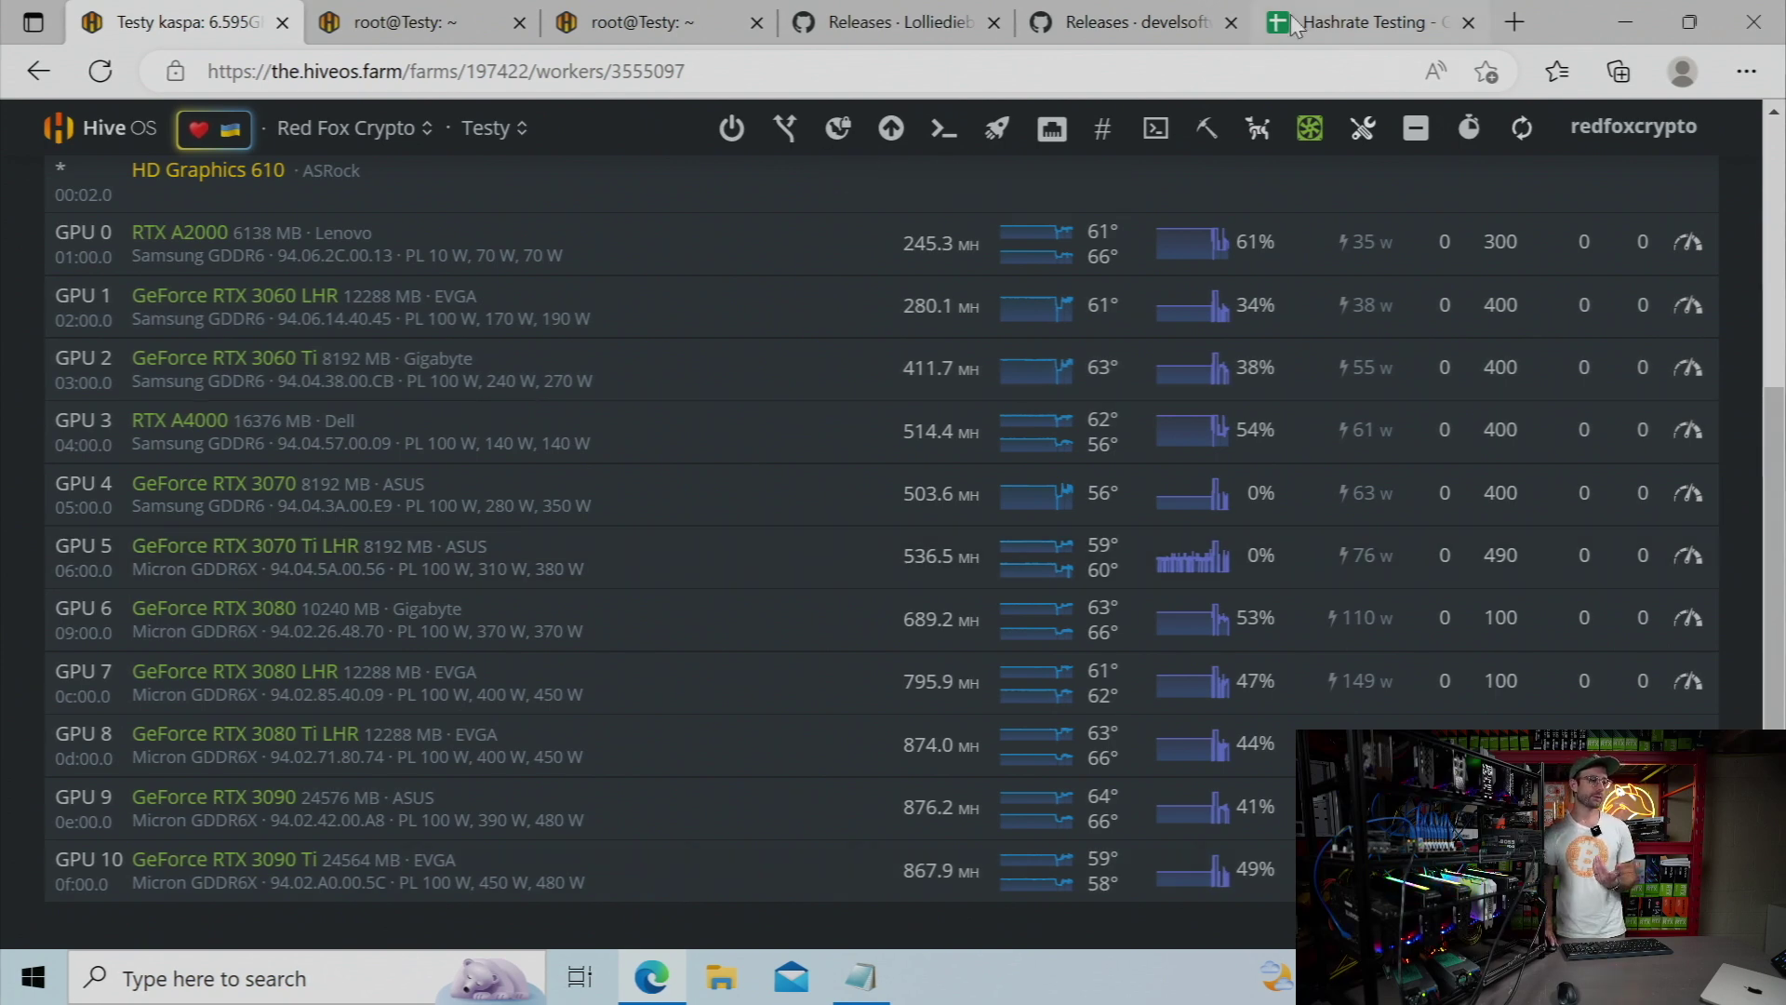
Switch to the Hashrate Testing spreadsheet and scroll up to row 1.
{"action": "left_click", "coordinate": [1363, 21]}
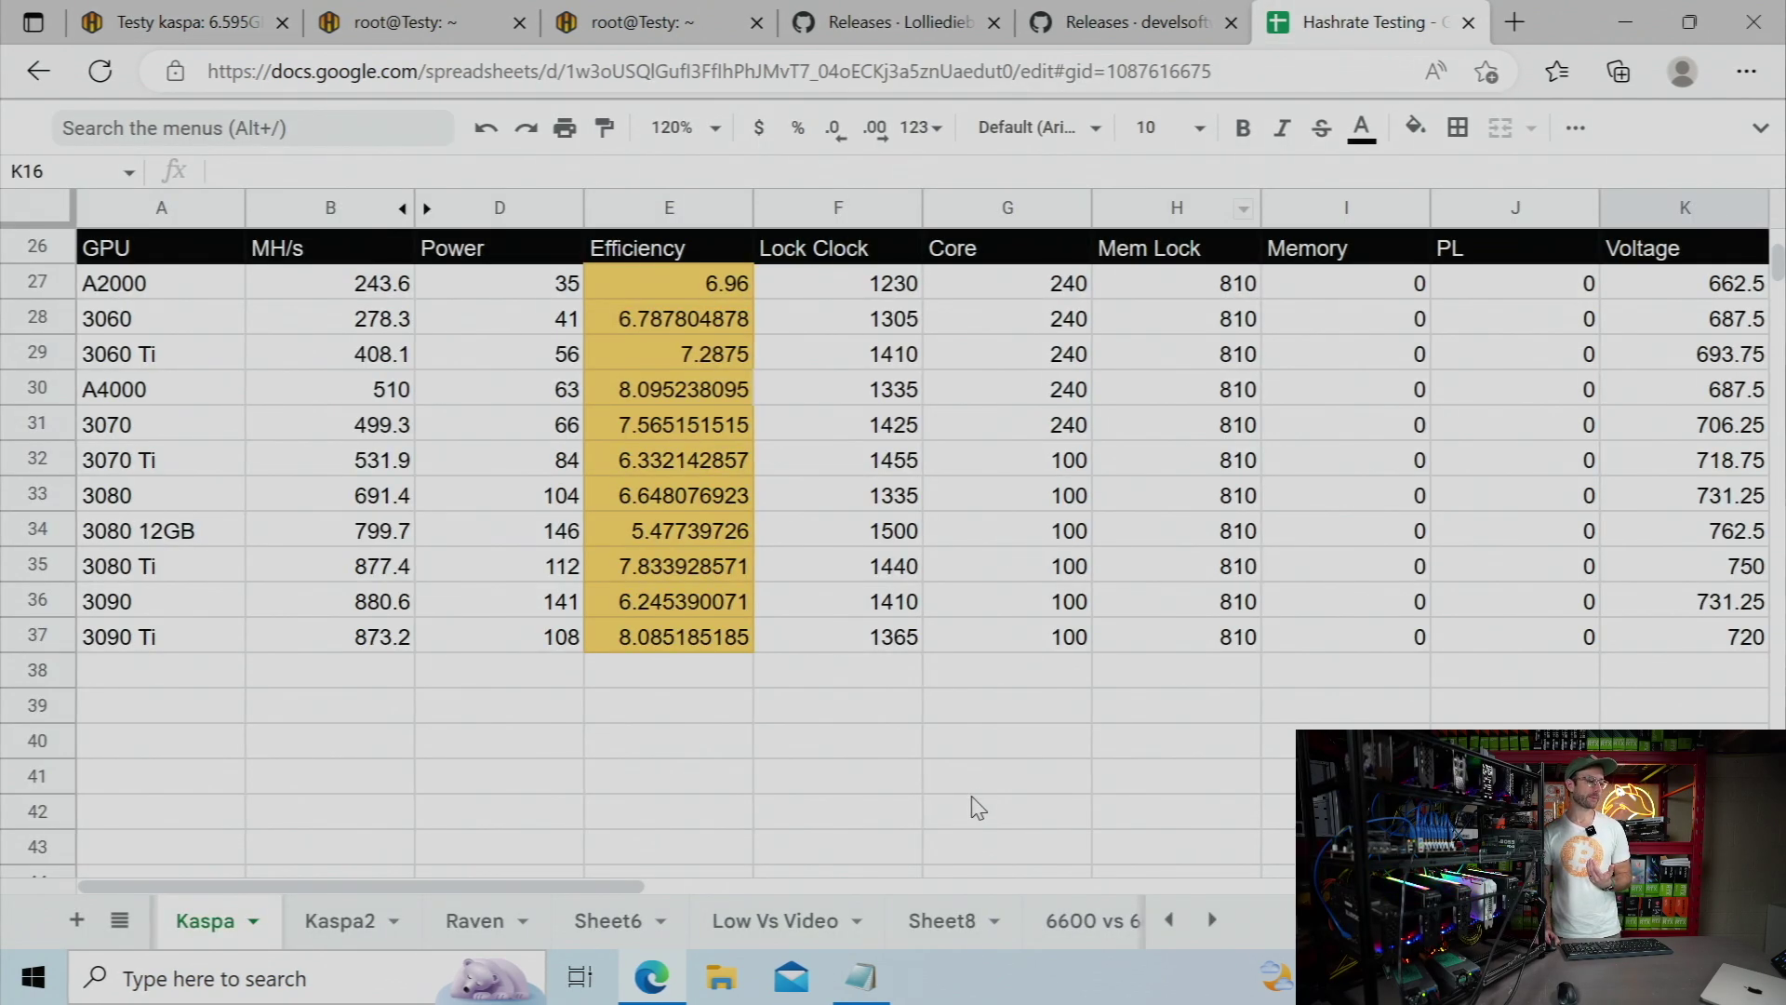
{"action": "scroll", "coordinate": [972, 805], "scroll_direction": "up", "scroll_amount": 8}
{"action": "scroll", "coordinate": [972, 806], "scroll_direction": "up", "scroll_amount": 1}
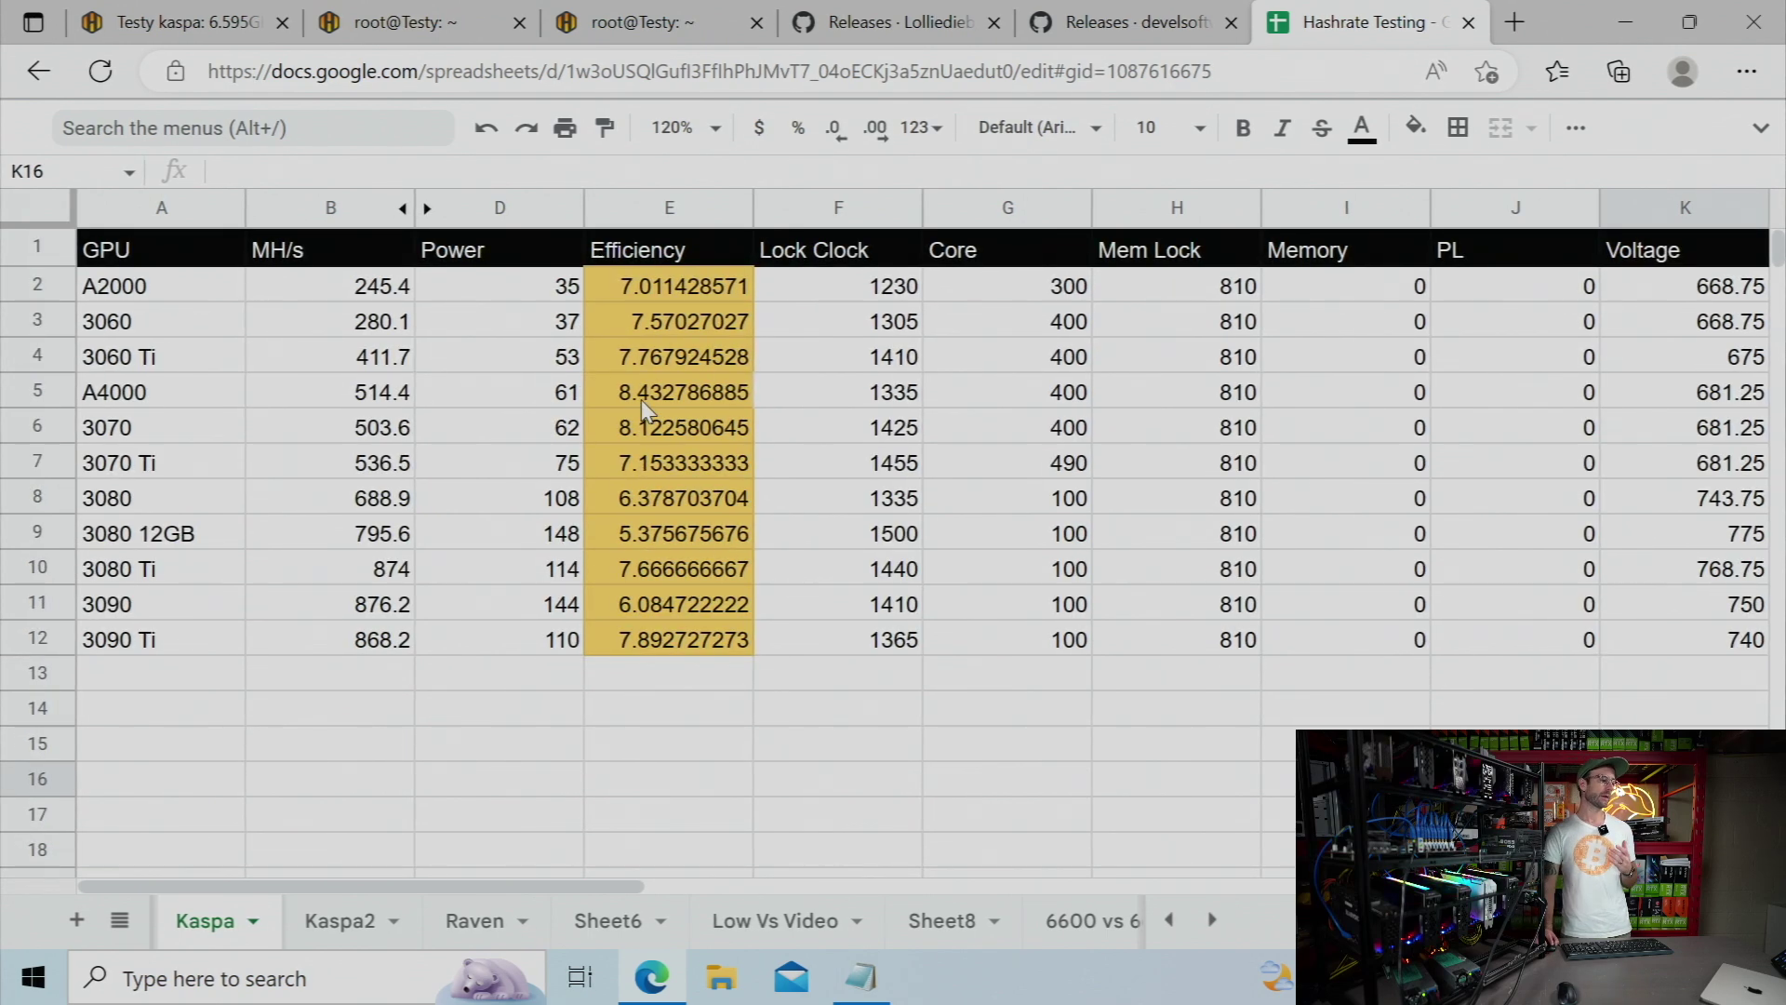
Highlight the A4000, 3070 and 3090 Ti rows, then clear the selection at D15.
{"action": "left_click", "coordinate": [37, 386]}
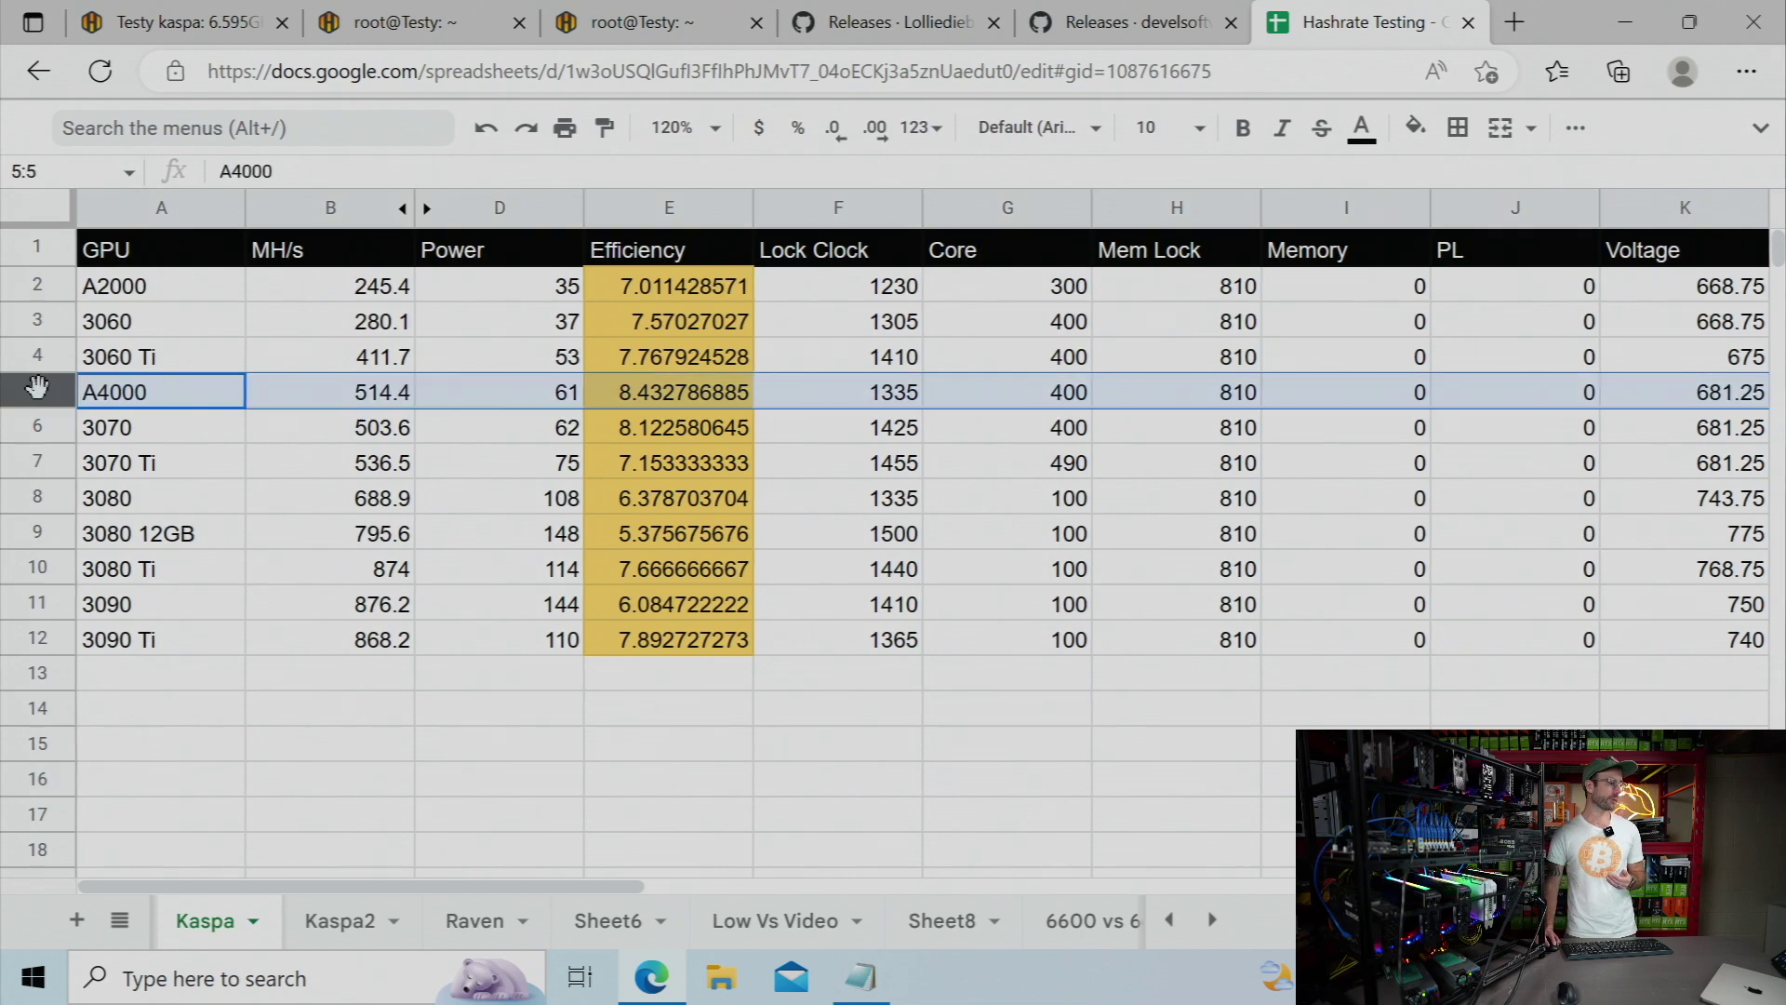
{"action": "left_click", "coordinate": [31, 433]}
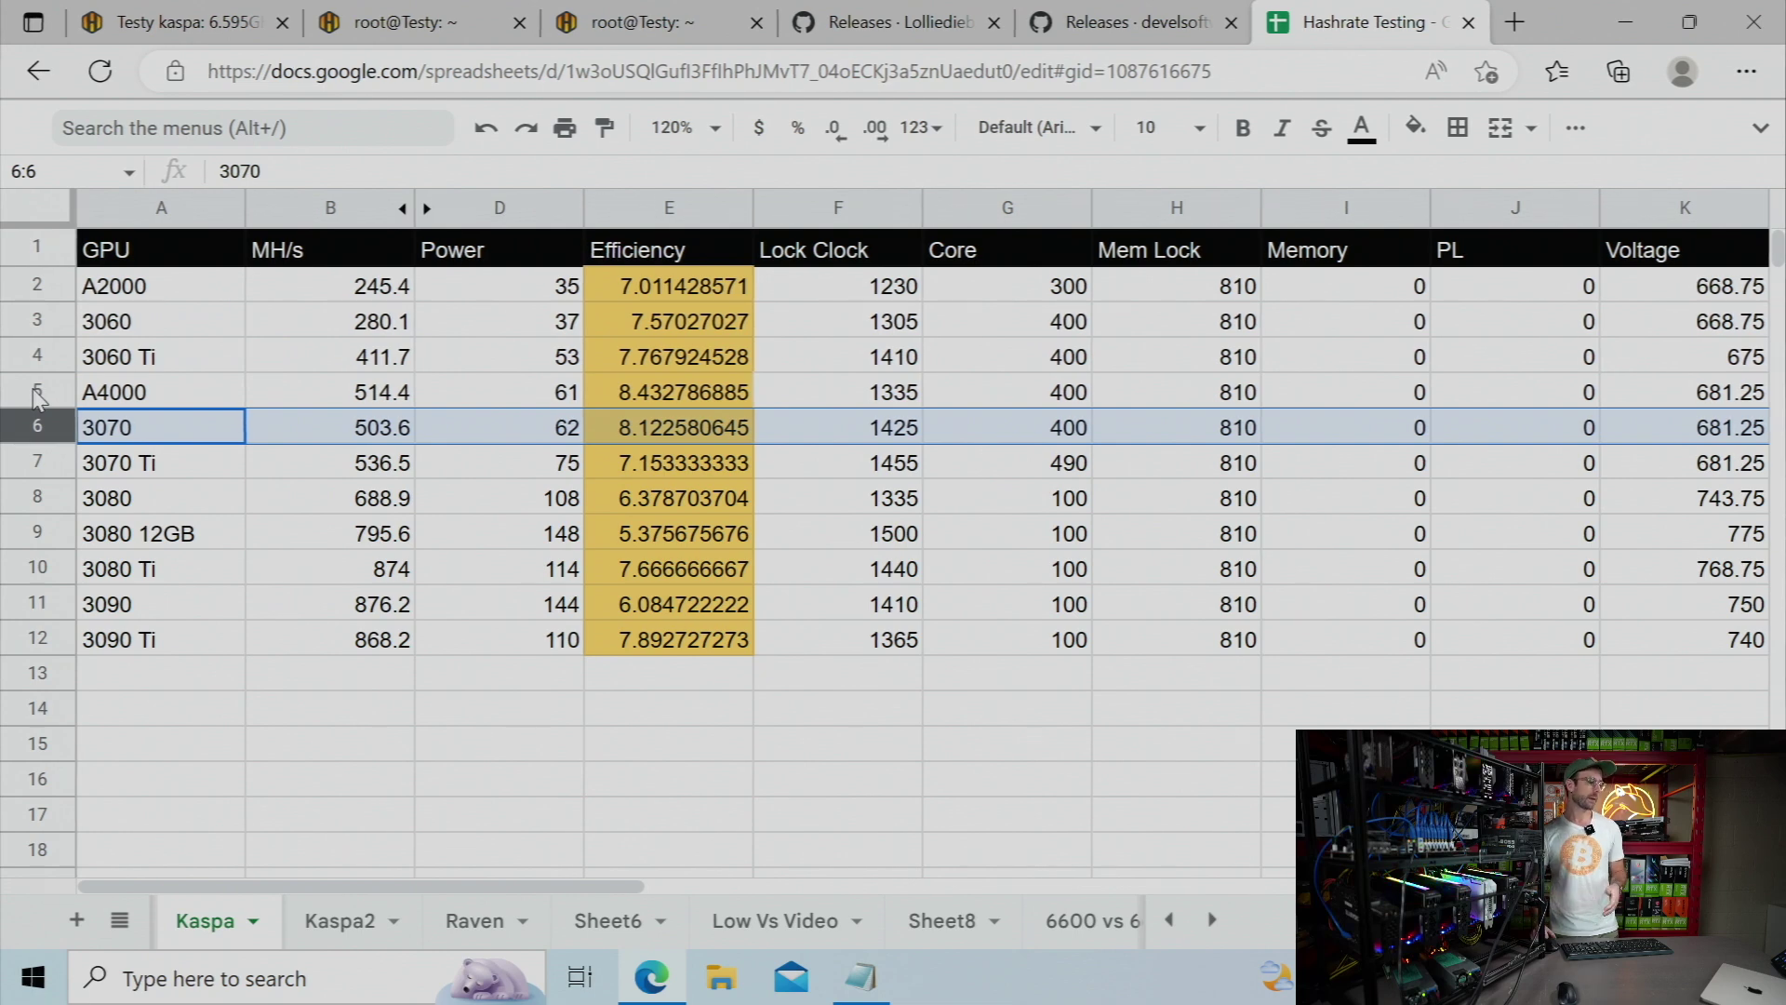
{"action": "left_click", "coordinate": [39, 639]}
{"action": "scroll", "coordinate": [364, 752], "scroll_direction": "down", "scroll_amount": 1}
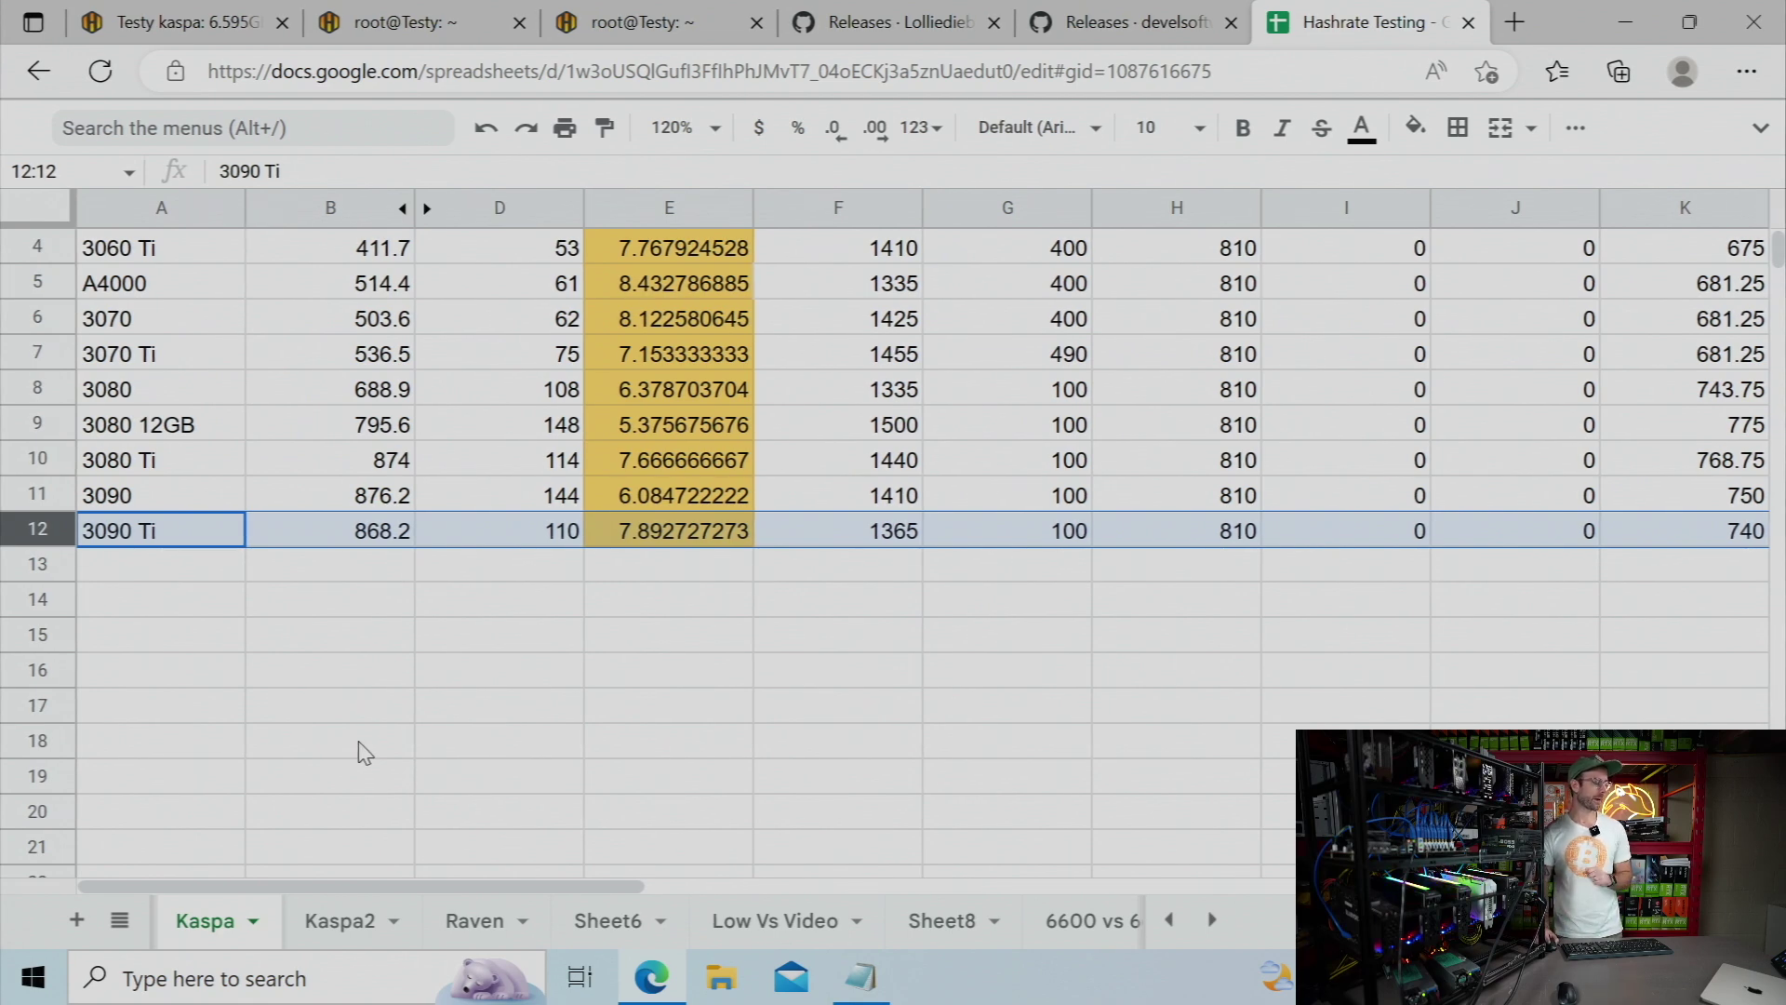
{"action": "scroll", "coordinate": [363, 752], "scroll_direction": "up", "scroll_amount": 3}
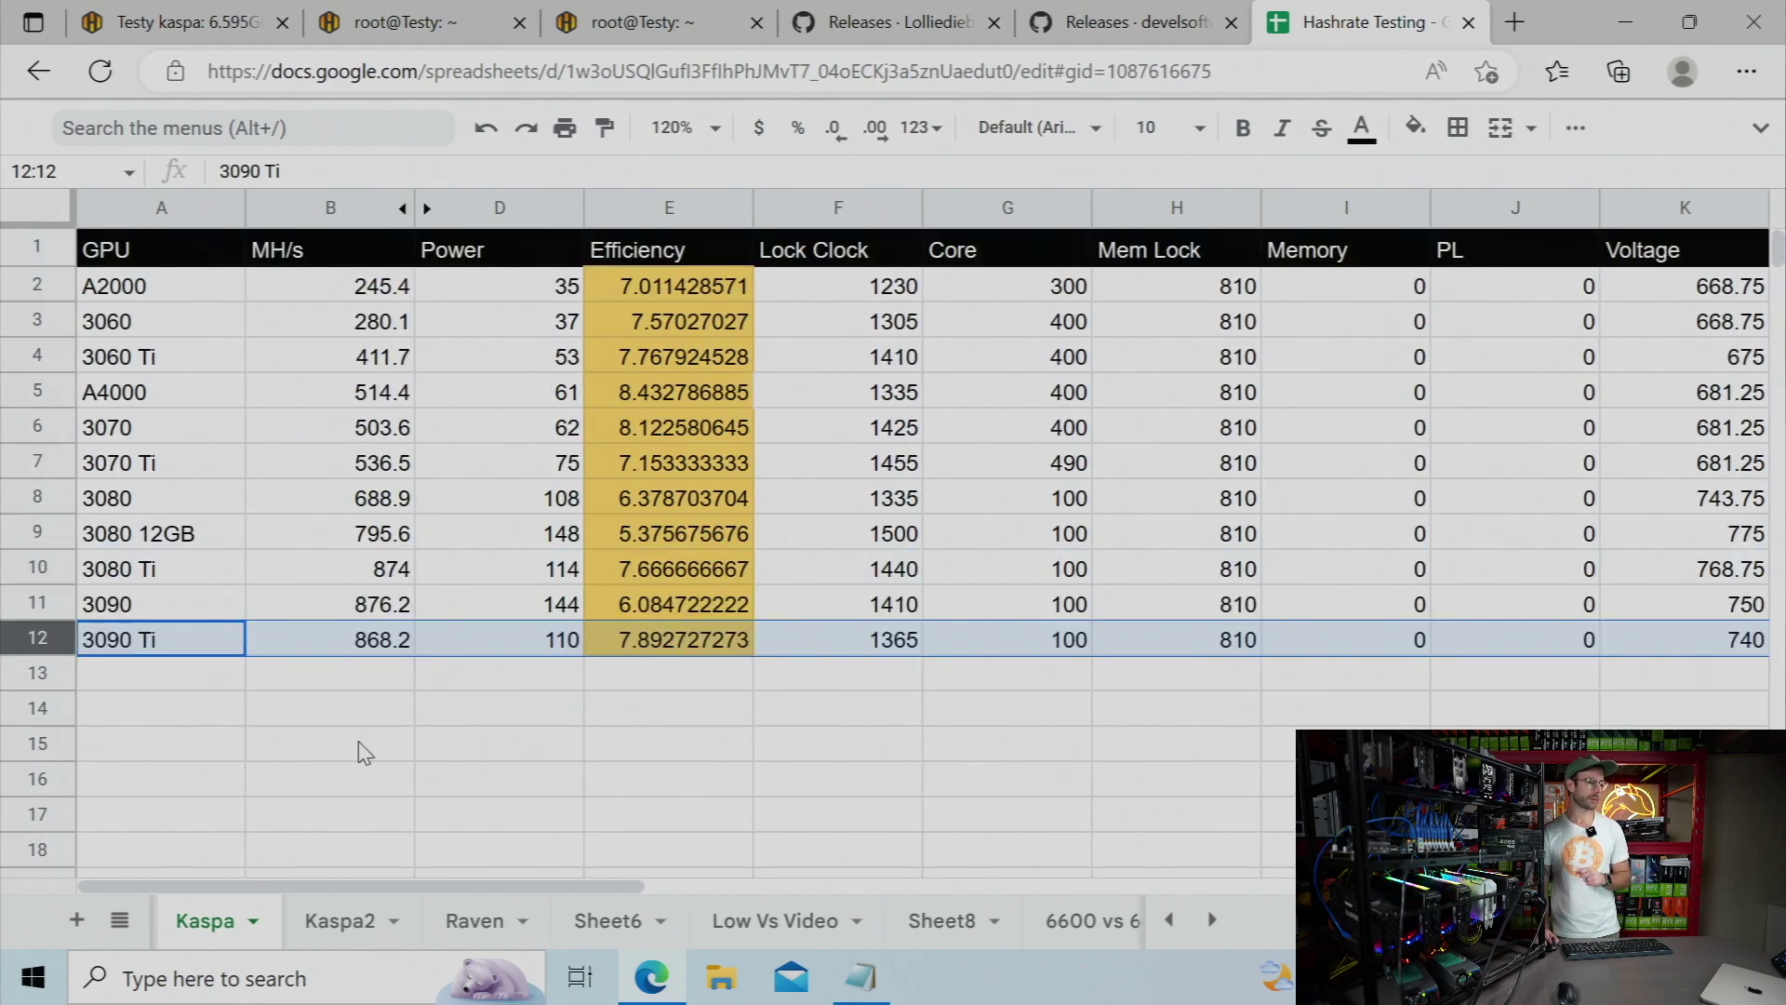
{"action": "left_click", "coordinate": [537, 755]}
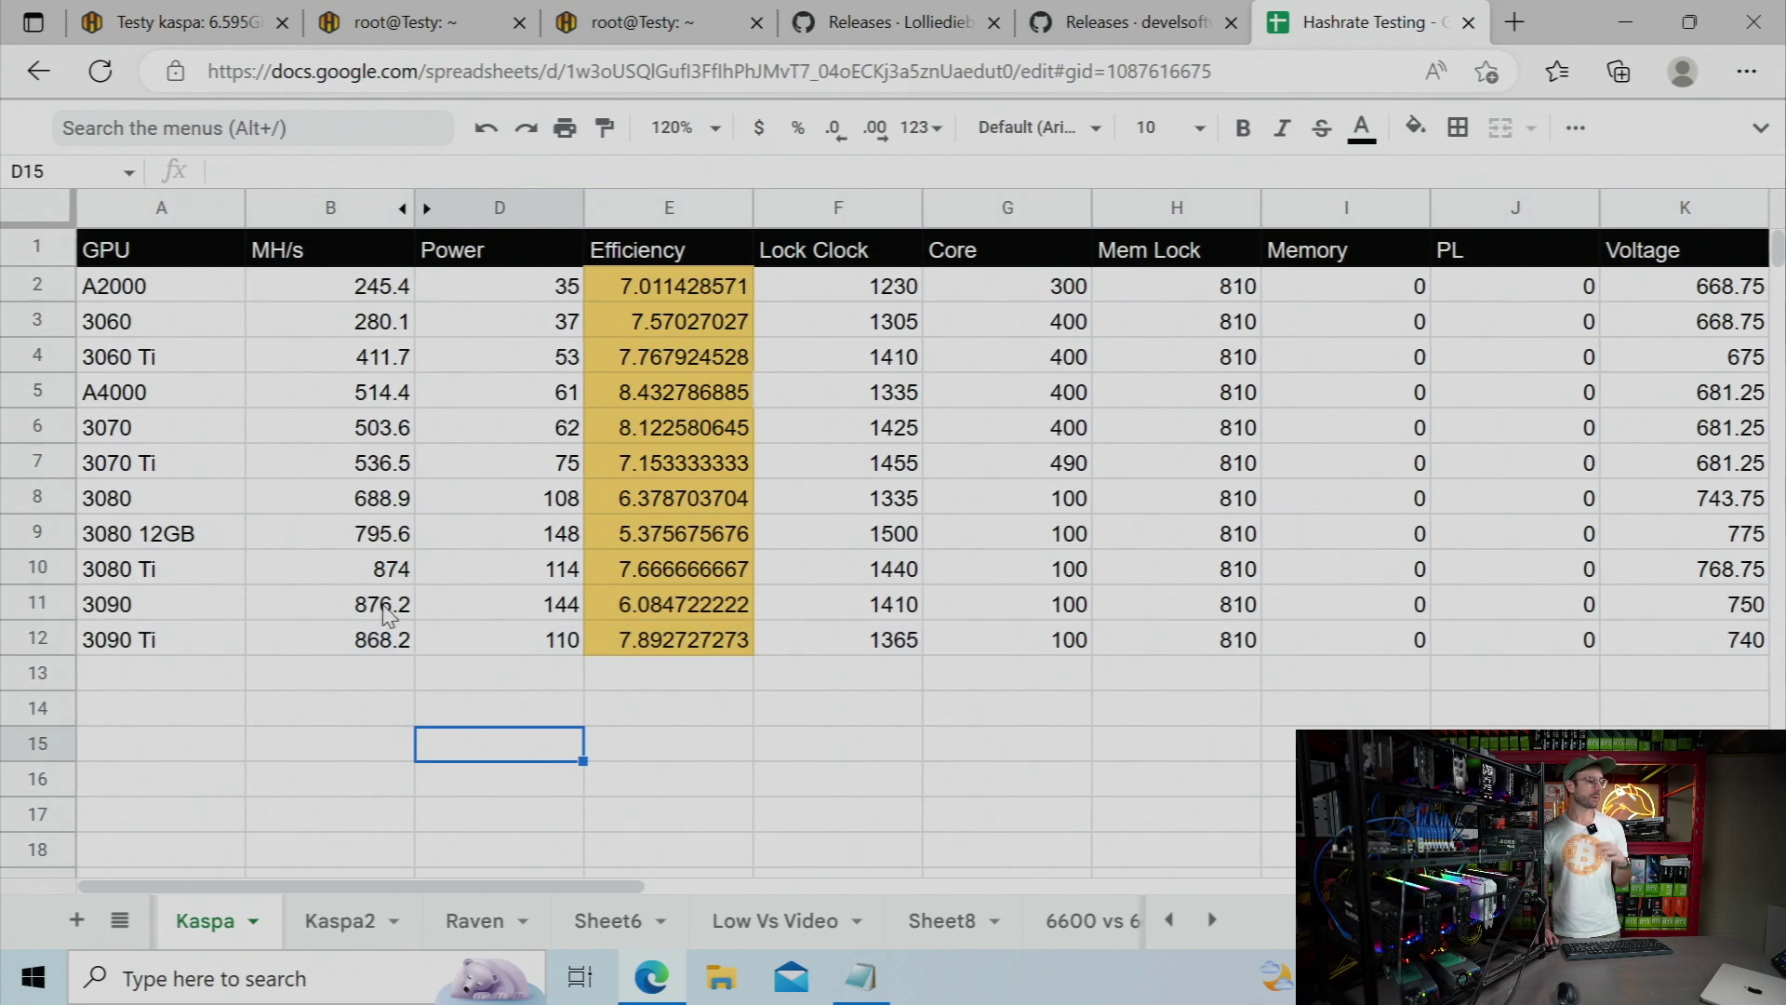
Scroll to the second Kaspa table in rows 26–37 with 240 core offsets.
{"action": "scroll", "coordinate": [389, 614], "scroll_direction": "down", "scroll_amount": 8}
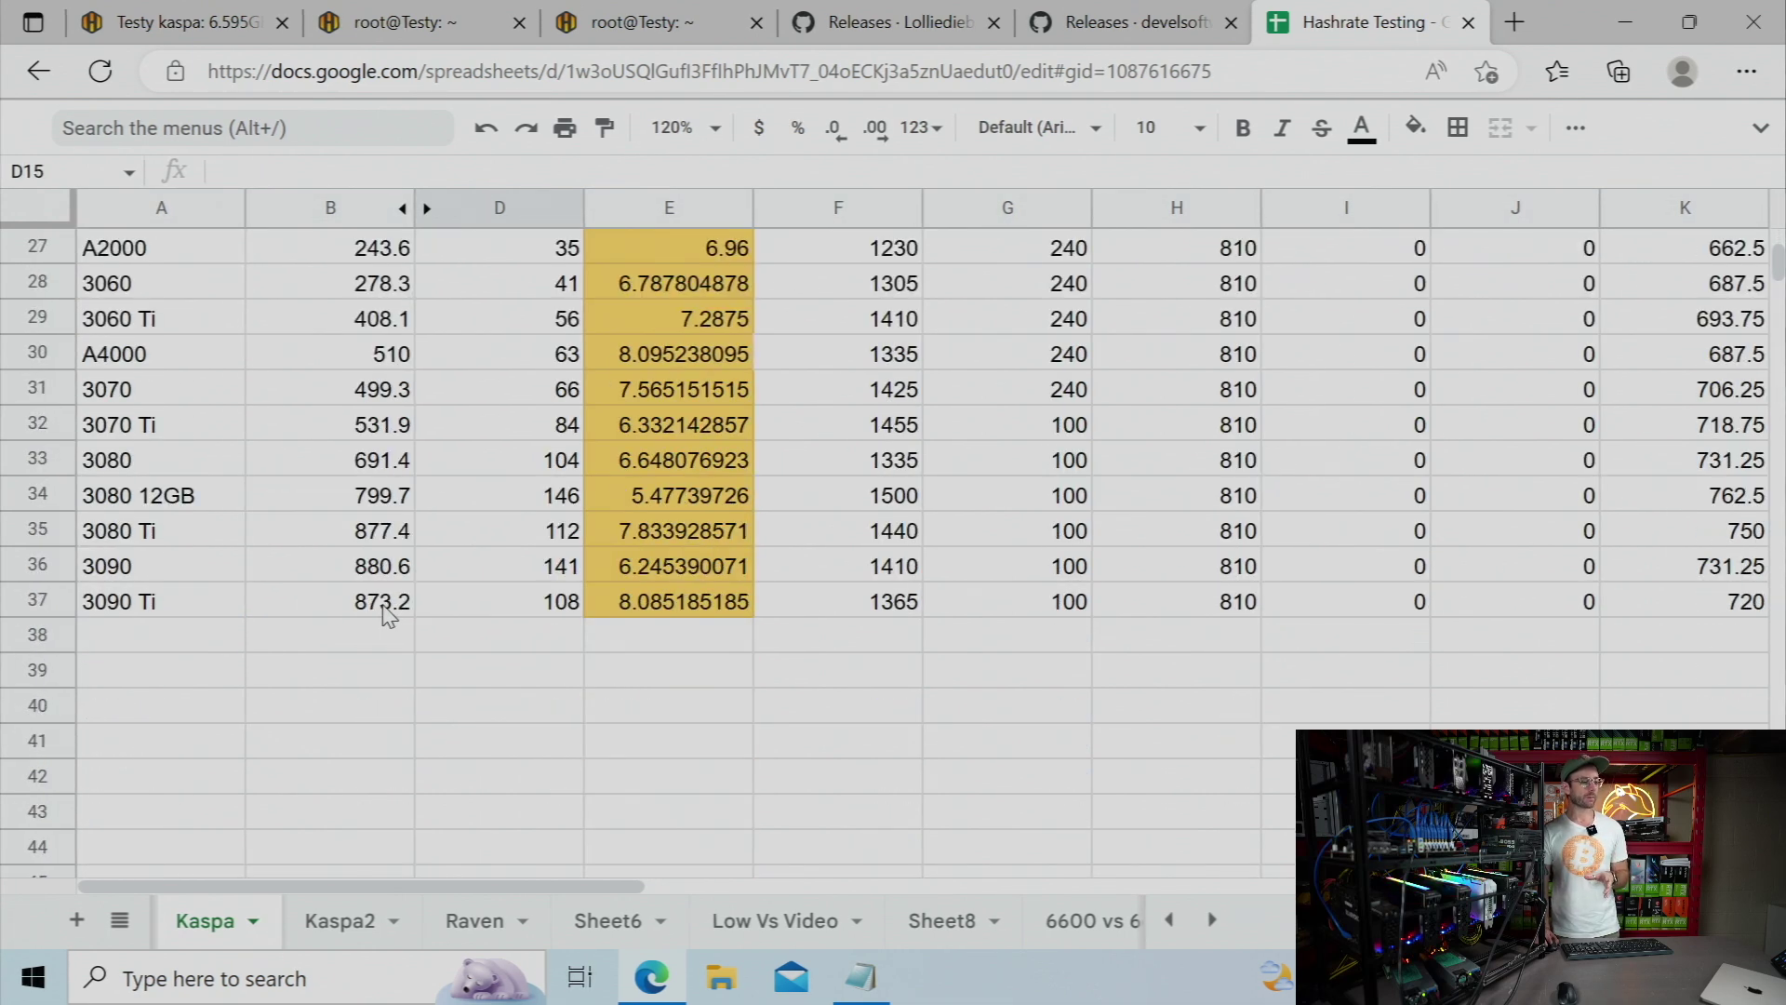
{"action": "scroll", "coordinate": [389, 614], "scroll_direction": "up", "scroll_amount": 1}
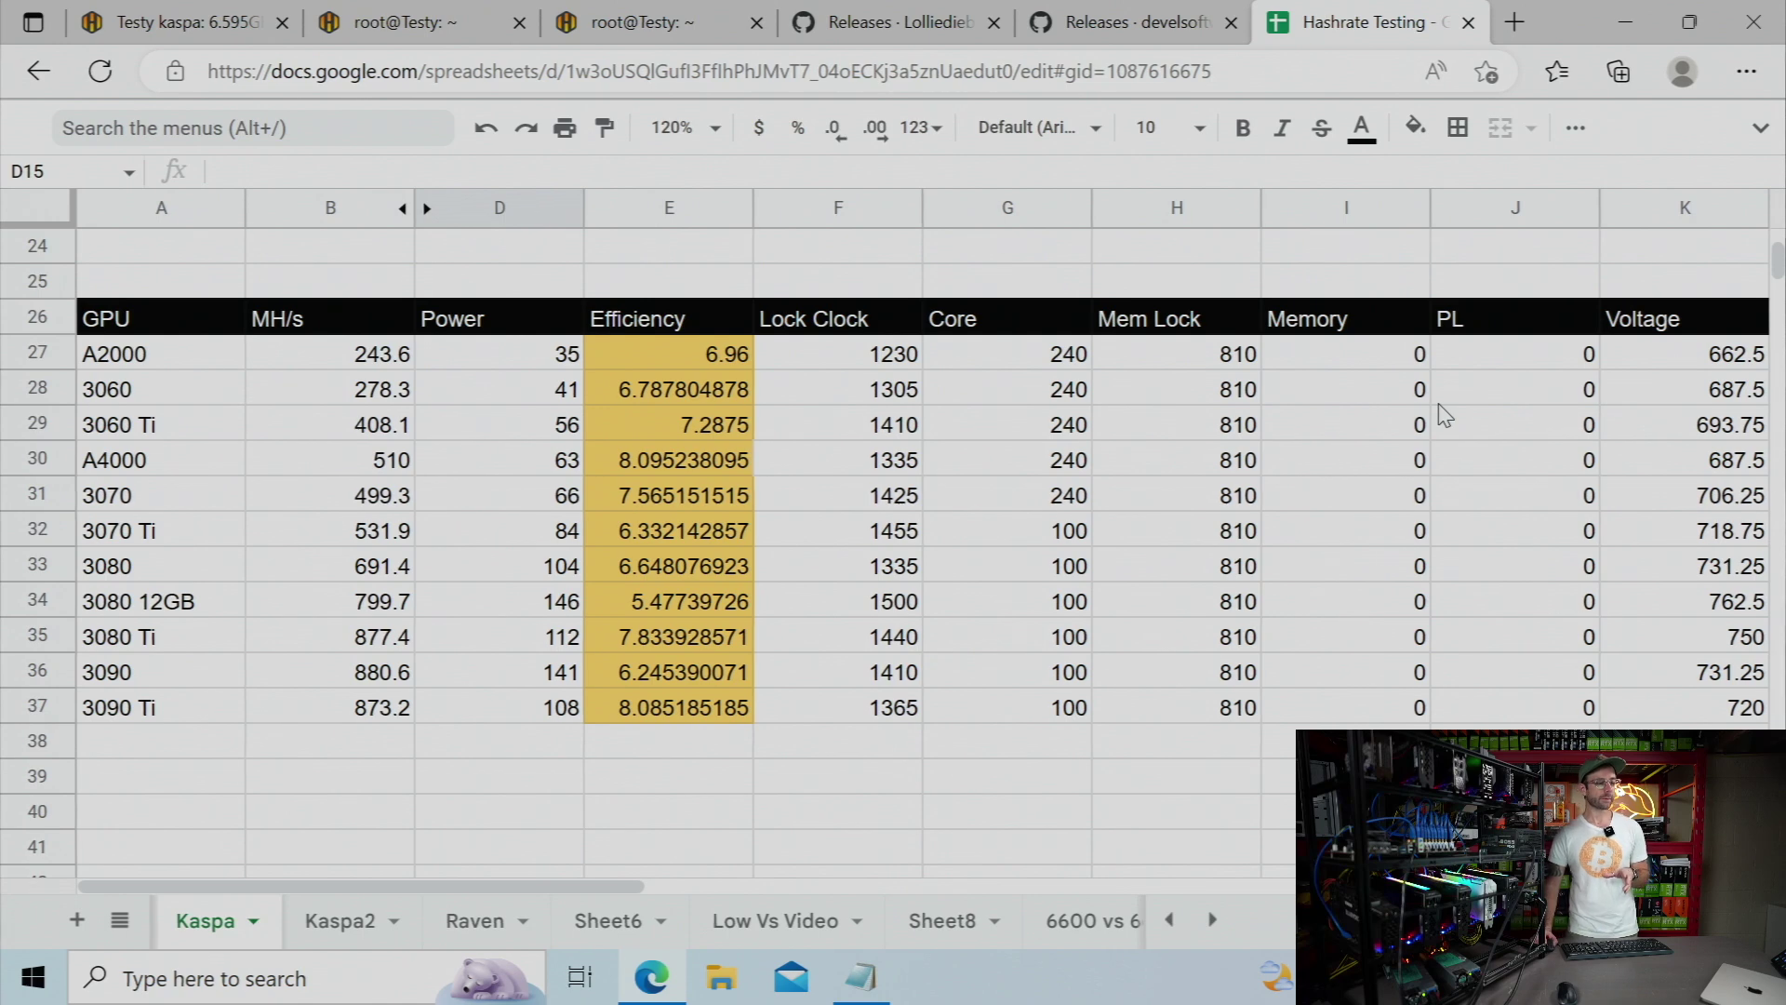